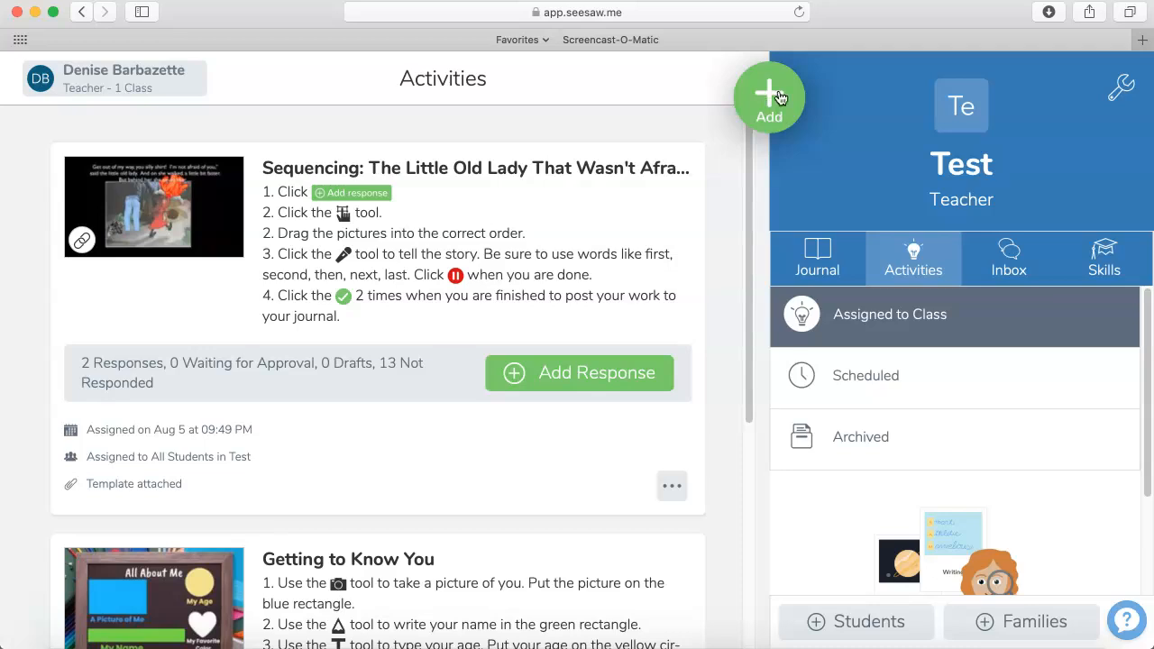
Step: Assign the Seesaw Tools Checklist Intro With Mr. Biscuits activity from My Library to the whole Test class
click(770, 106)
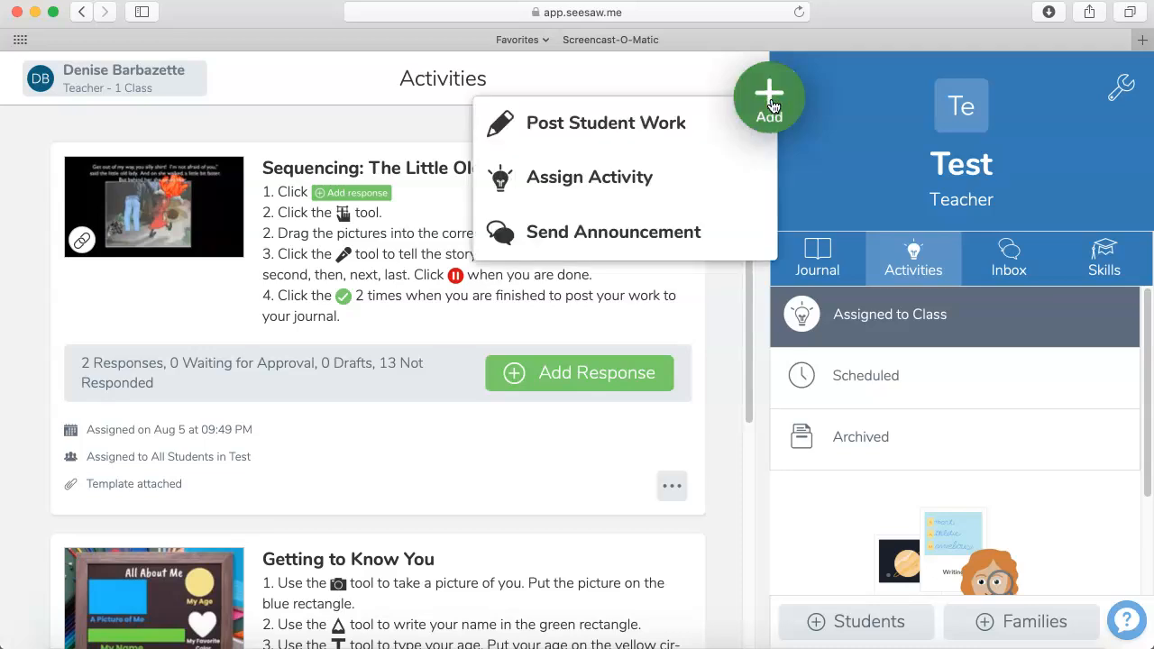
click(629, 197)
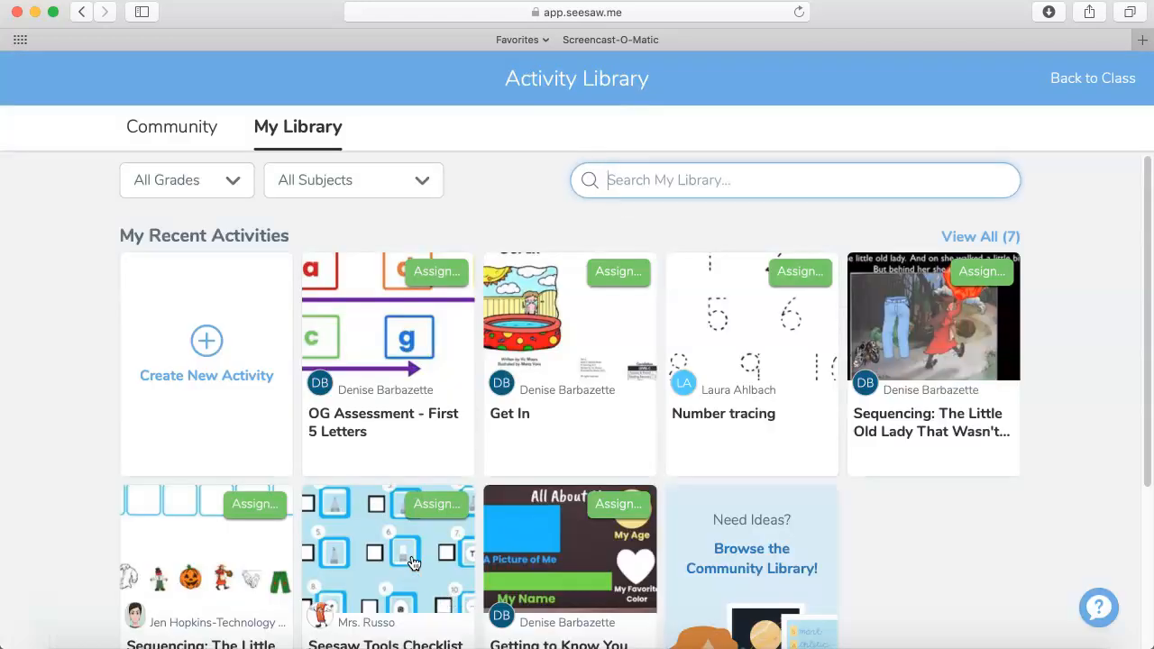
scroll(397, 602, down, 1)
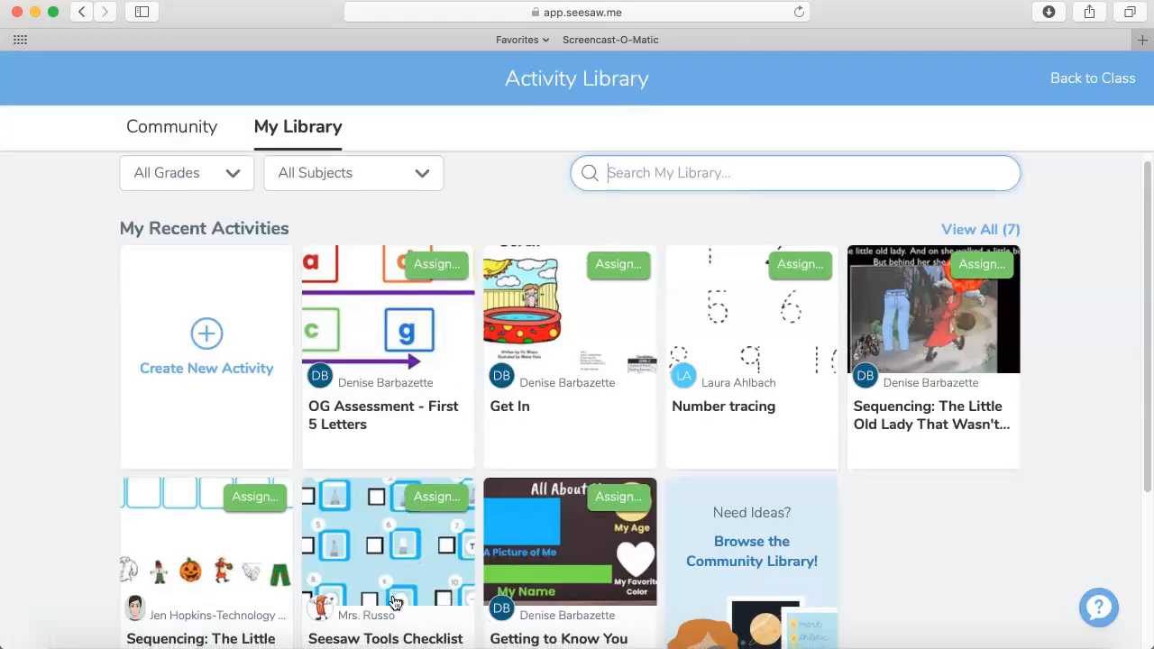
click(446, 501)
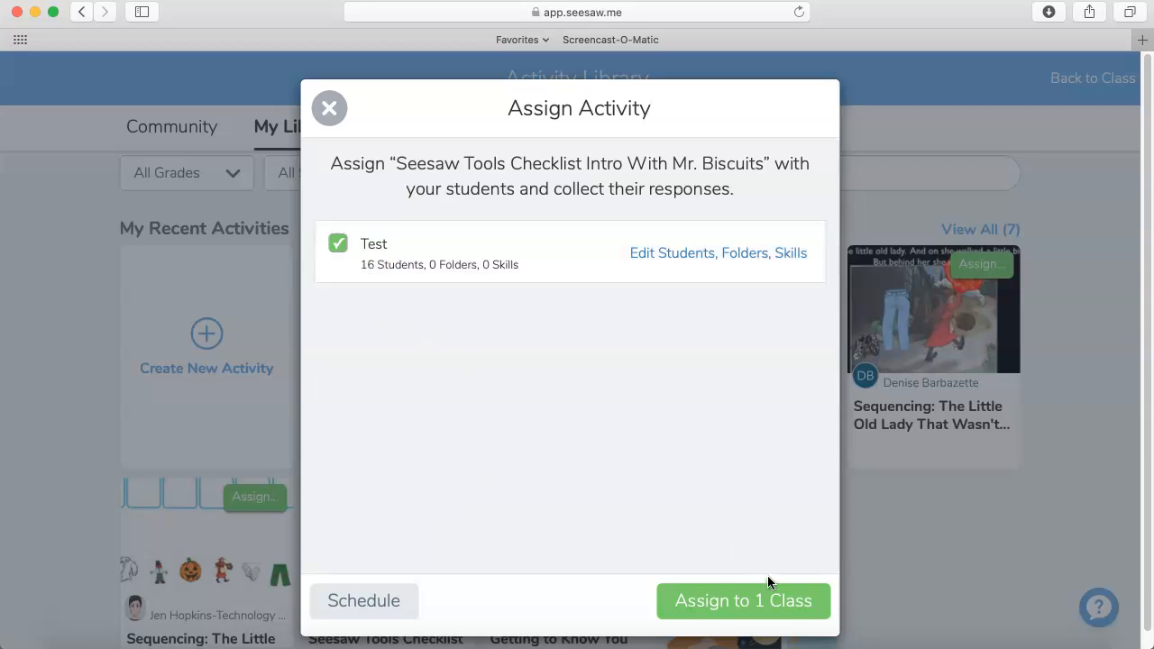
click(763, 600)
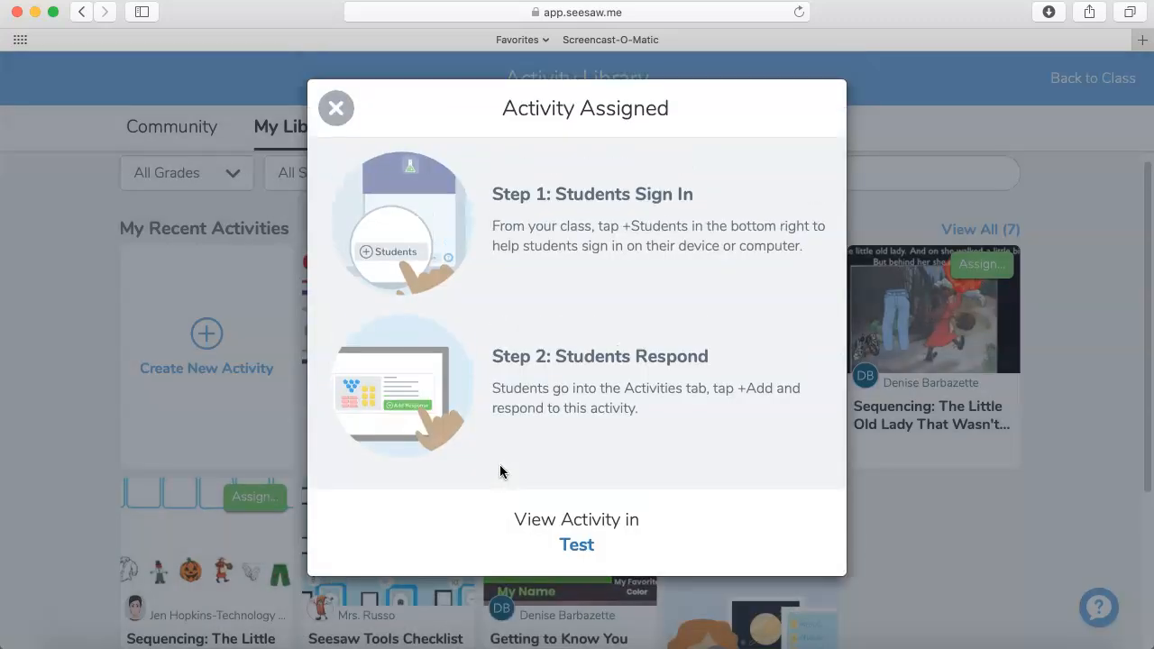
click(336, 108)
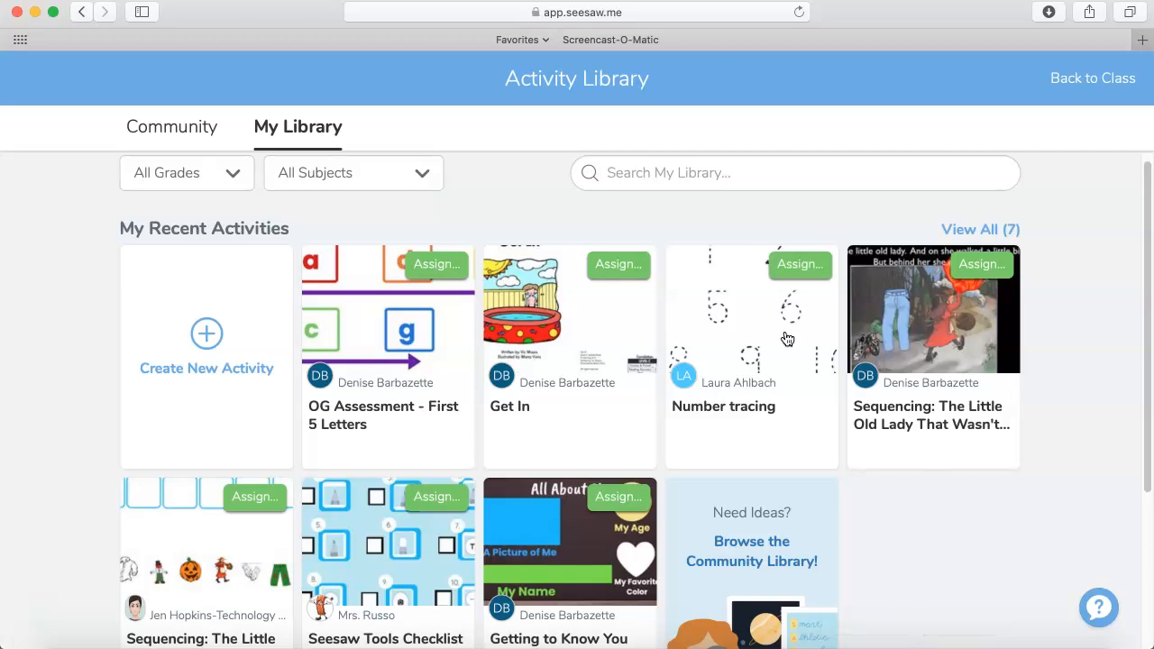
Step: Assign the Number tracing activity to just one student in the Test class instead of all students
click(760, 360)
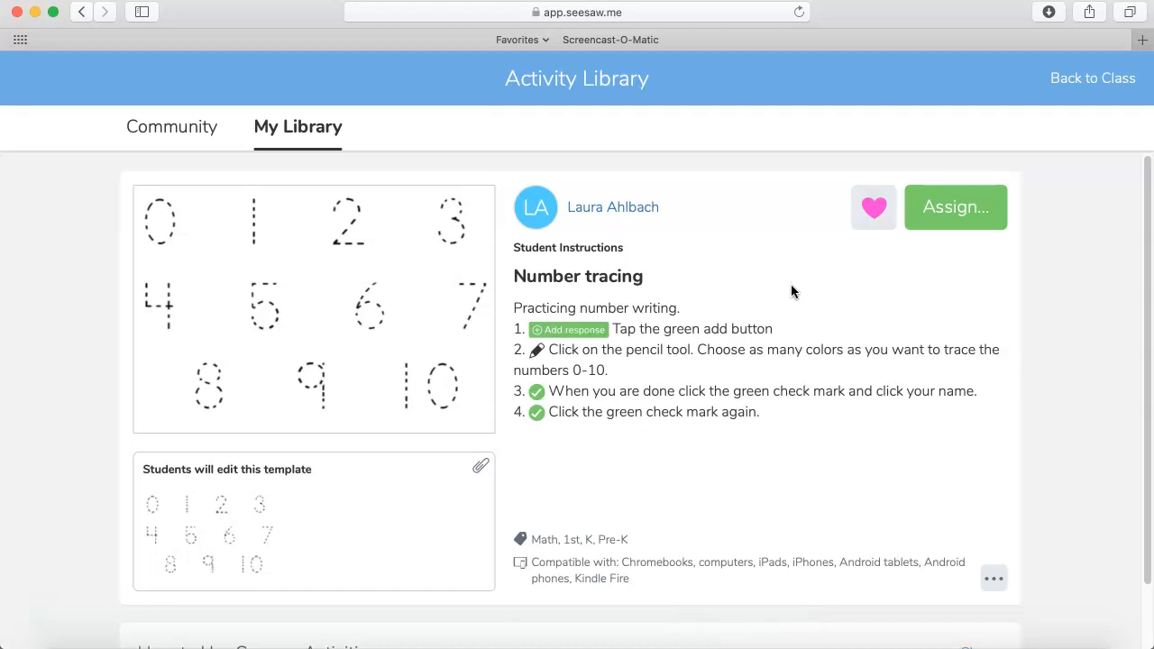
click(975, 216)
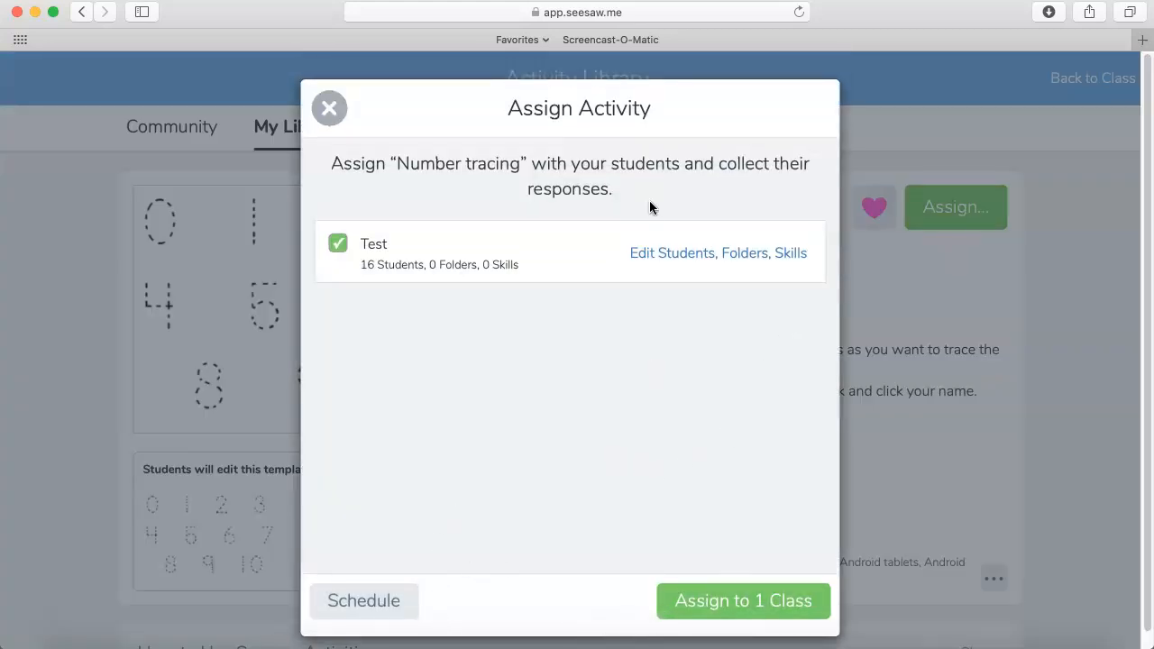
click(667, 263)
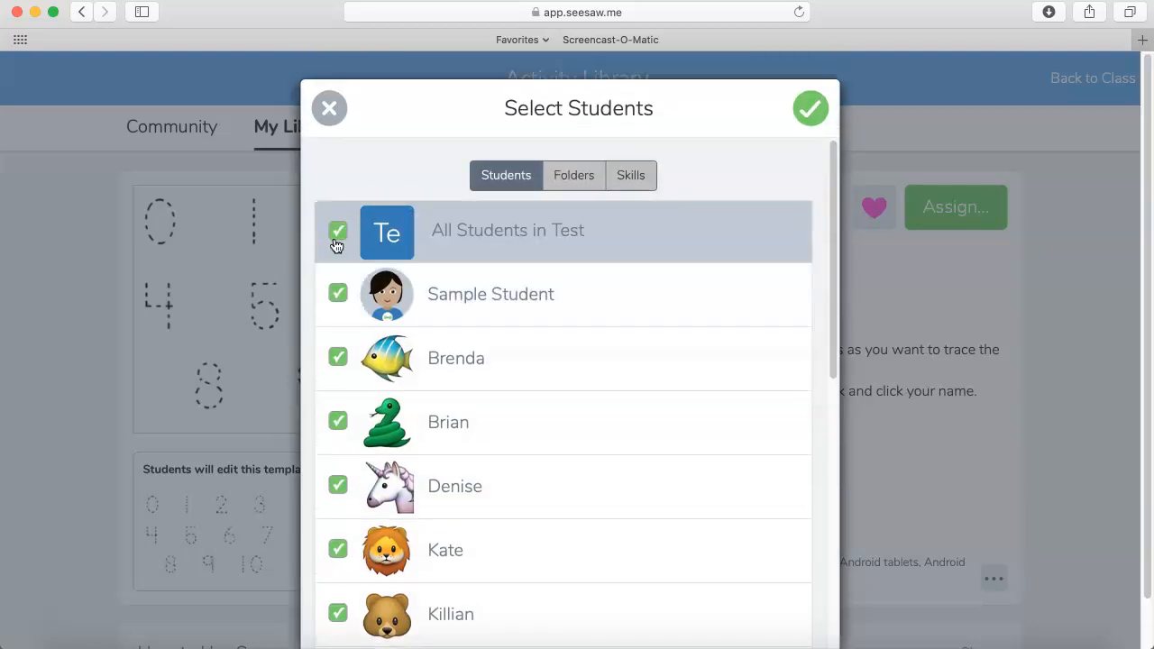
click(337, 233)
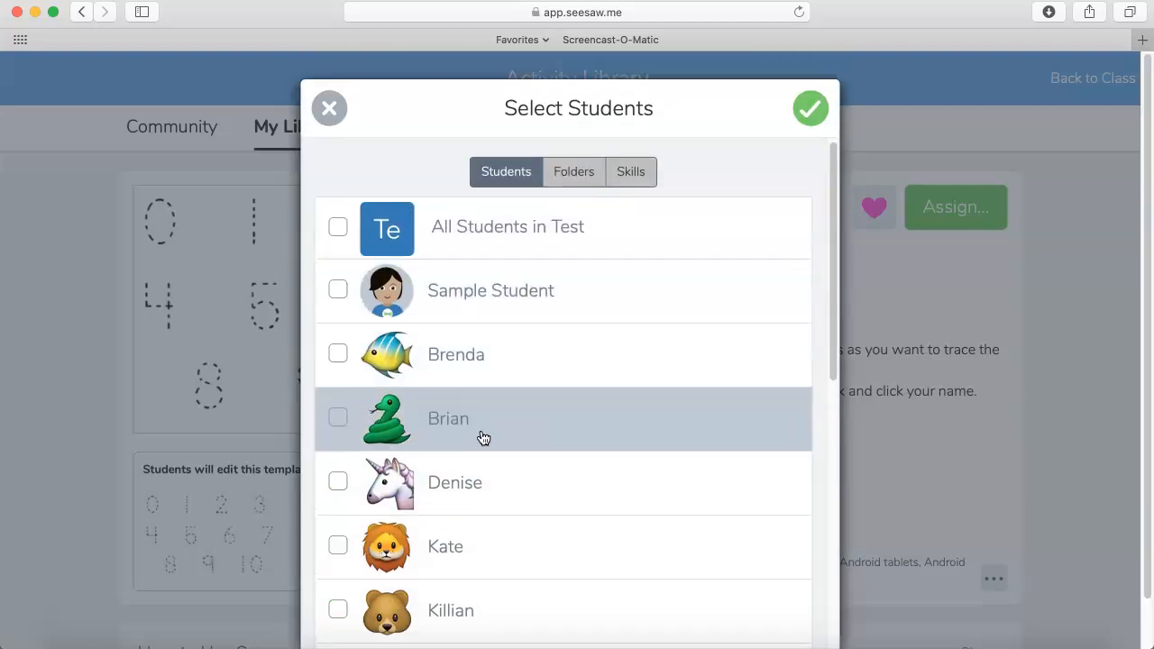
scroll(483, 437, down, 10)
click(343, 160)
click(810, 117)
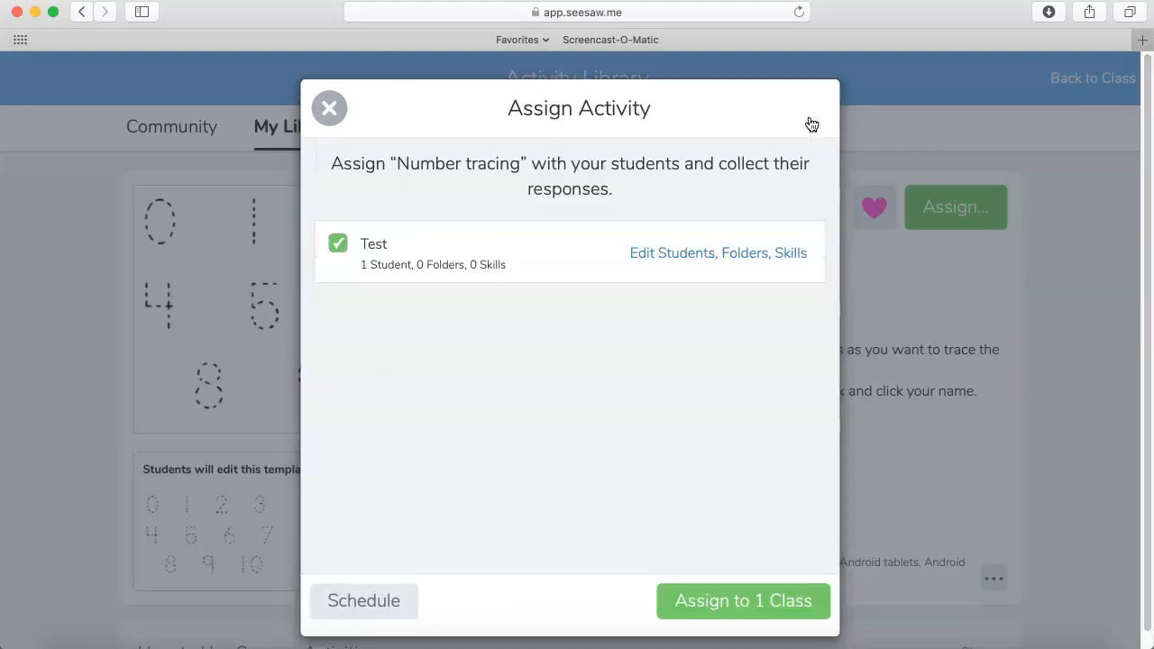
click(756, 602)
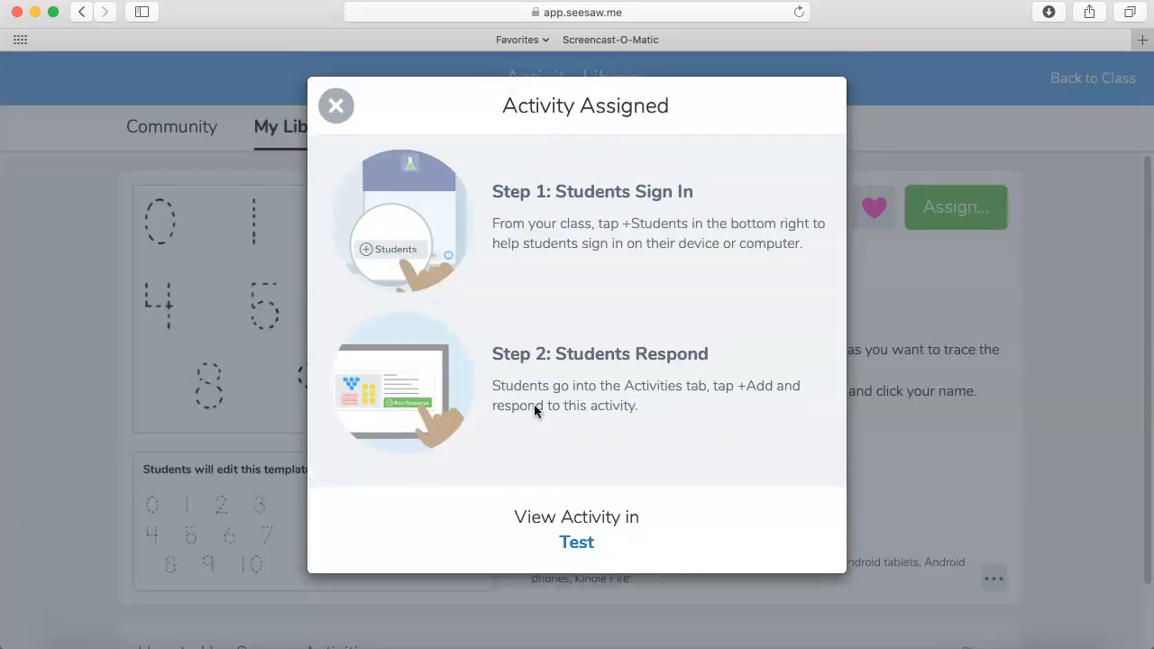
Step: Add a response to Number tracing in the Test class for the assigned student, tracing 0, 1, 2 and 3 in blue, and submit it
click(583, 551)
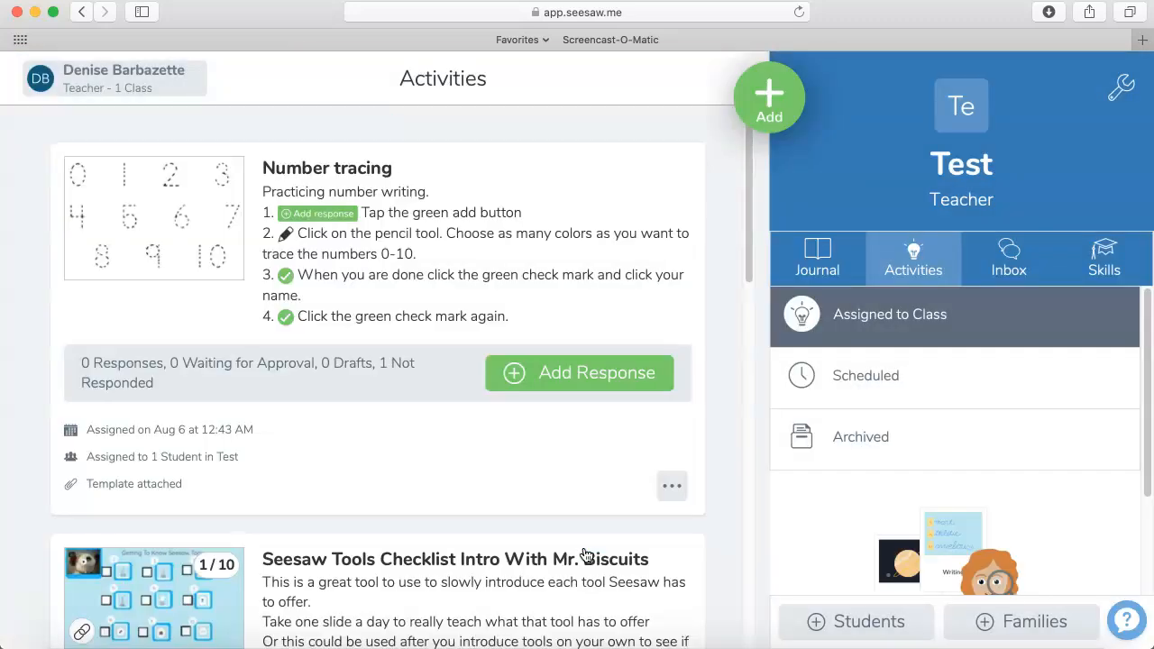
click(549, 373)
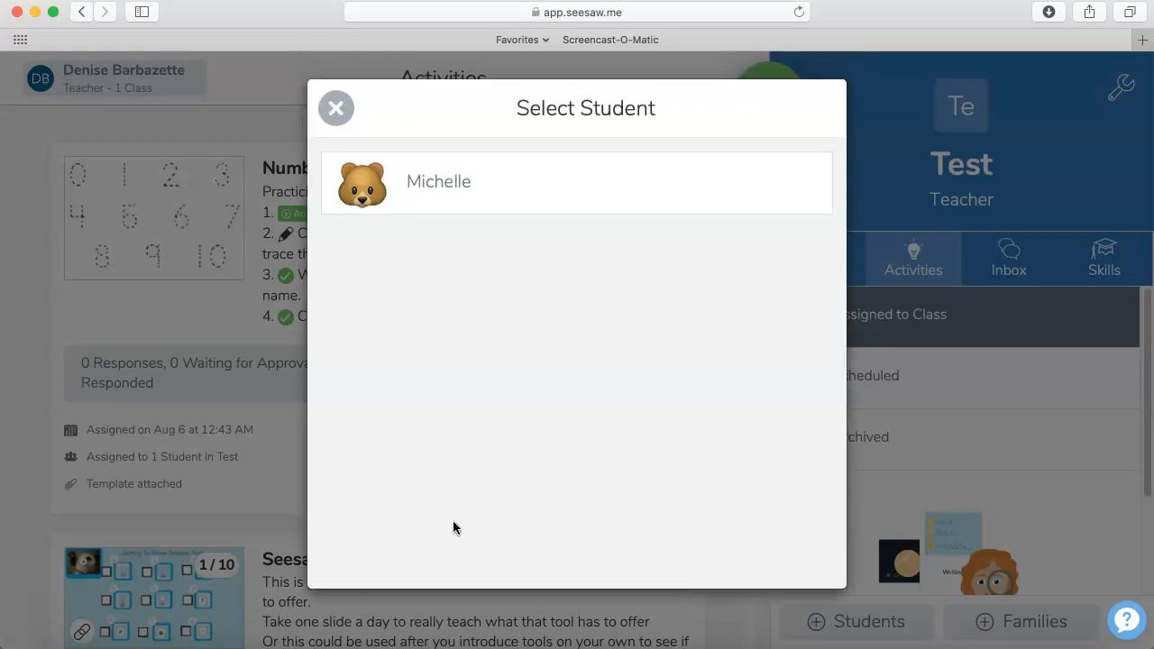
click(514, 194)
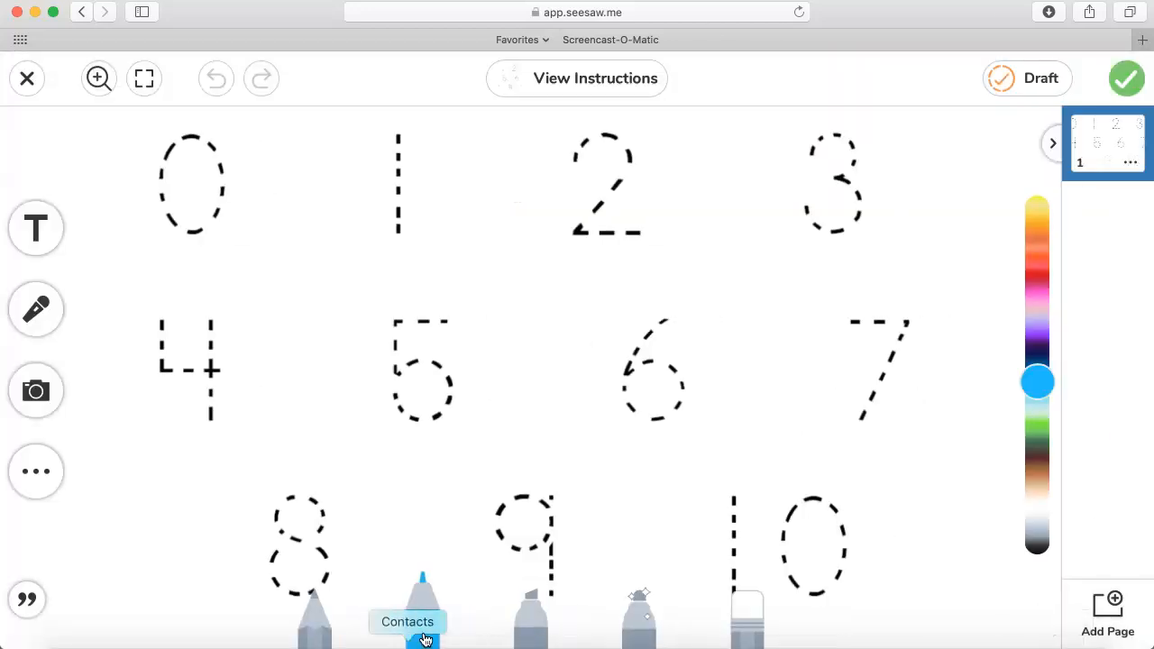
mouse_move(199, 133)
mouse_down()
mouse_move(158, 138)
mouse_move(169, 219)
mouse_move(225, 191)
mouse_move(191, 134)
mouse_up()
mouse_move(404, 128)
mouse_down()
mouse_move(416, 228)
mouse_move(402, 263)
mouse_up()
mouse_move(567, 160)
mouse_down()
mouse_move(605, 129)
mouse_move(596, 205)
mouse_move(615, 262)
mouse_move(666, 237)
mouse_up()
drag(798, 155, 879, 216)
click(1125, 79)
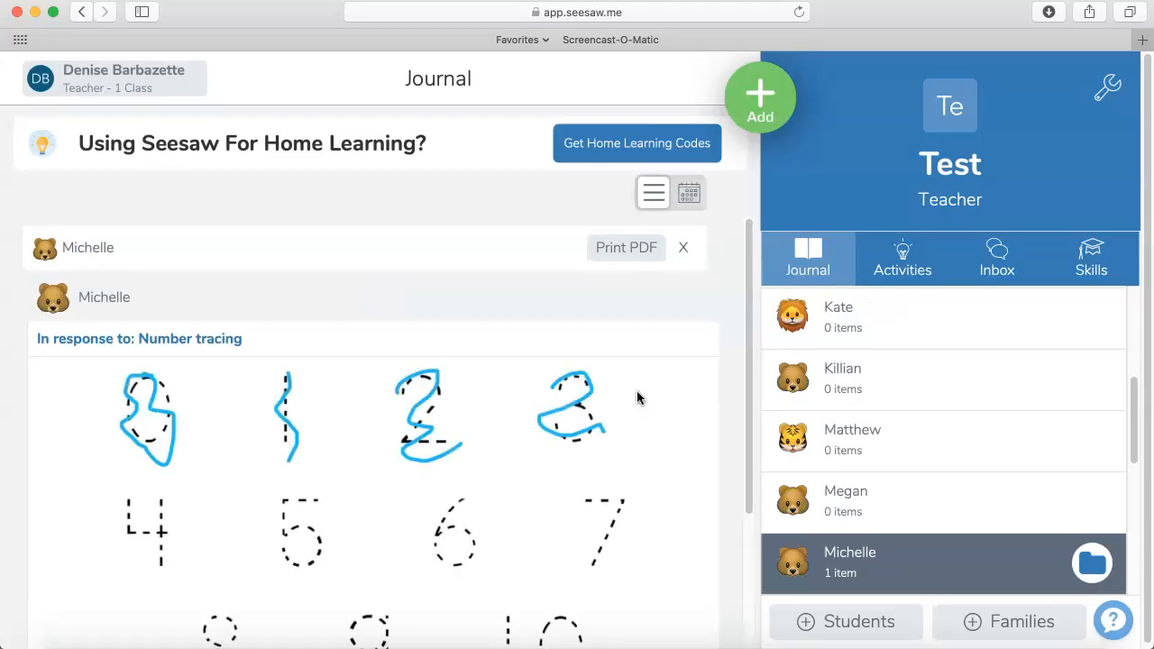
Step: Assign Number tracing from My Library a second time, again only to the student who already responded
click(760, 98)
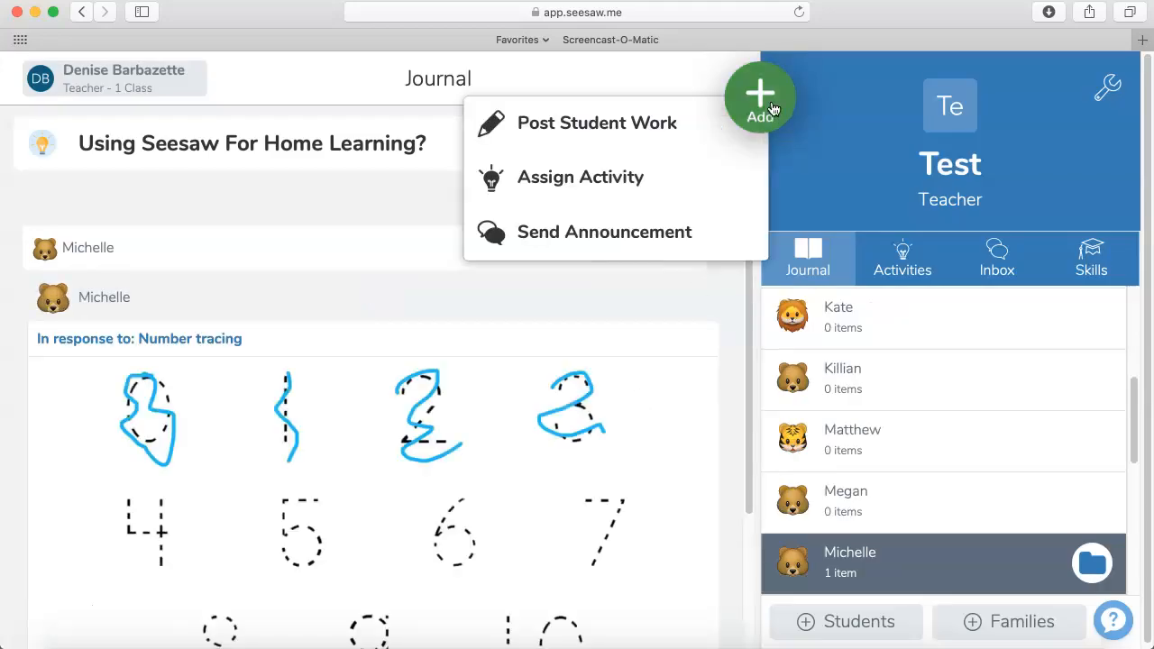
click(598, 192)
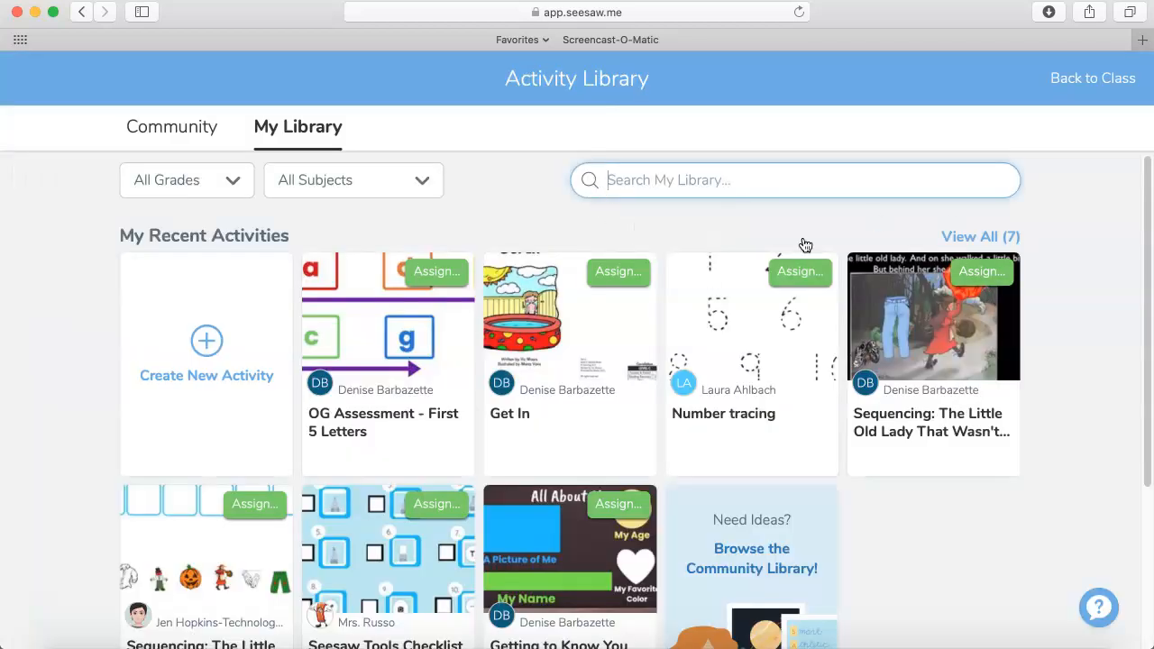
click(786, 274)
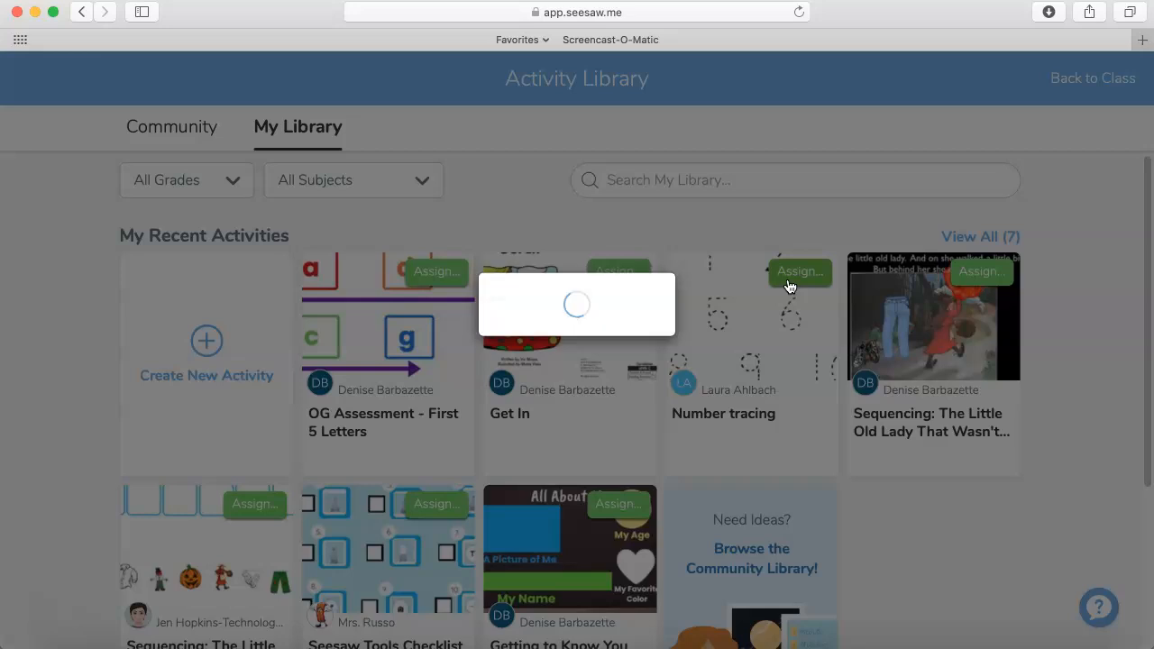
click(720, 259)
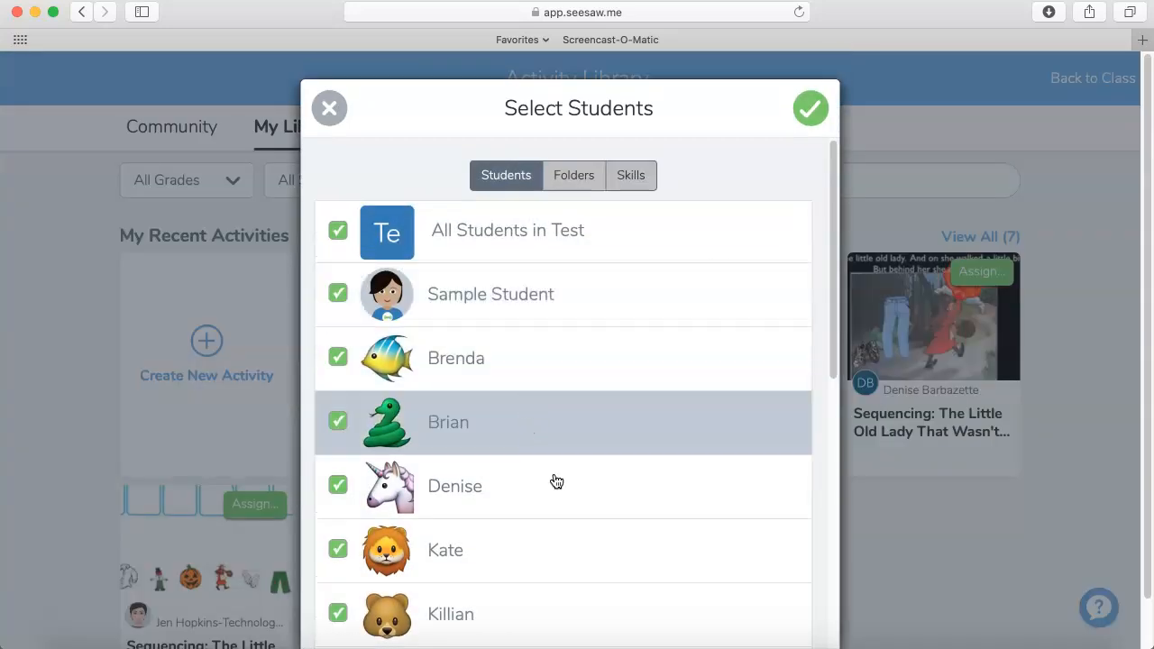
click(356, 234)
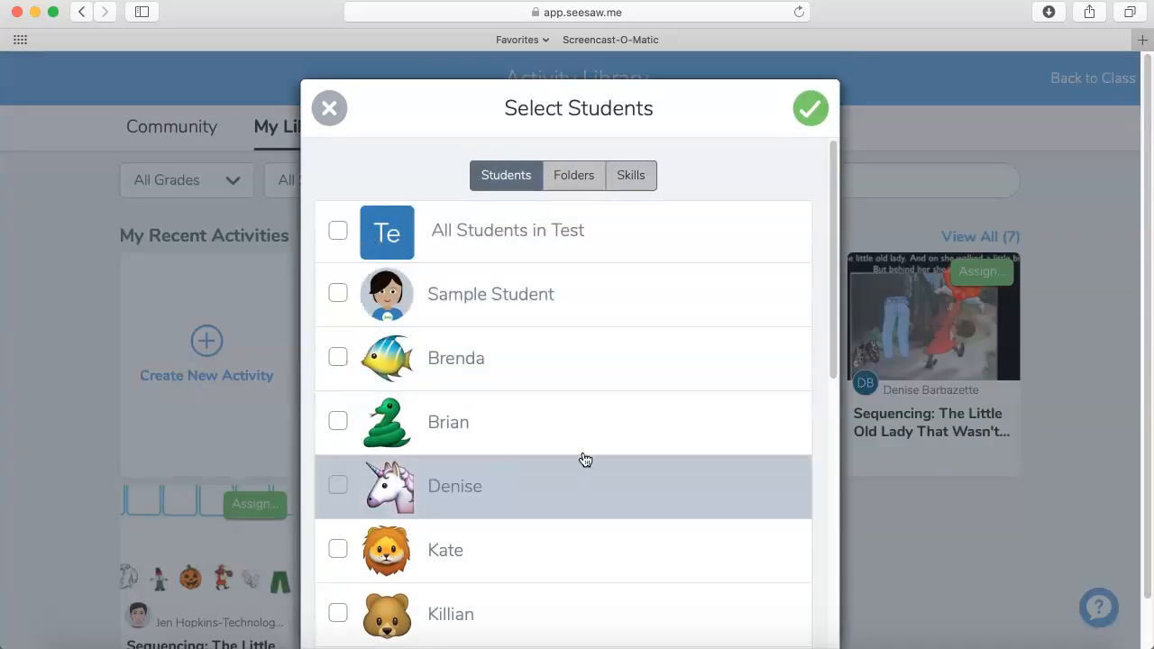
scroll(528, 451, down, 2)
scroll(529, 450, down, 5)
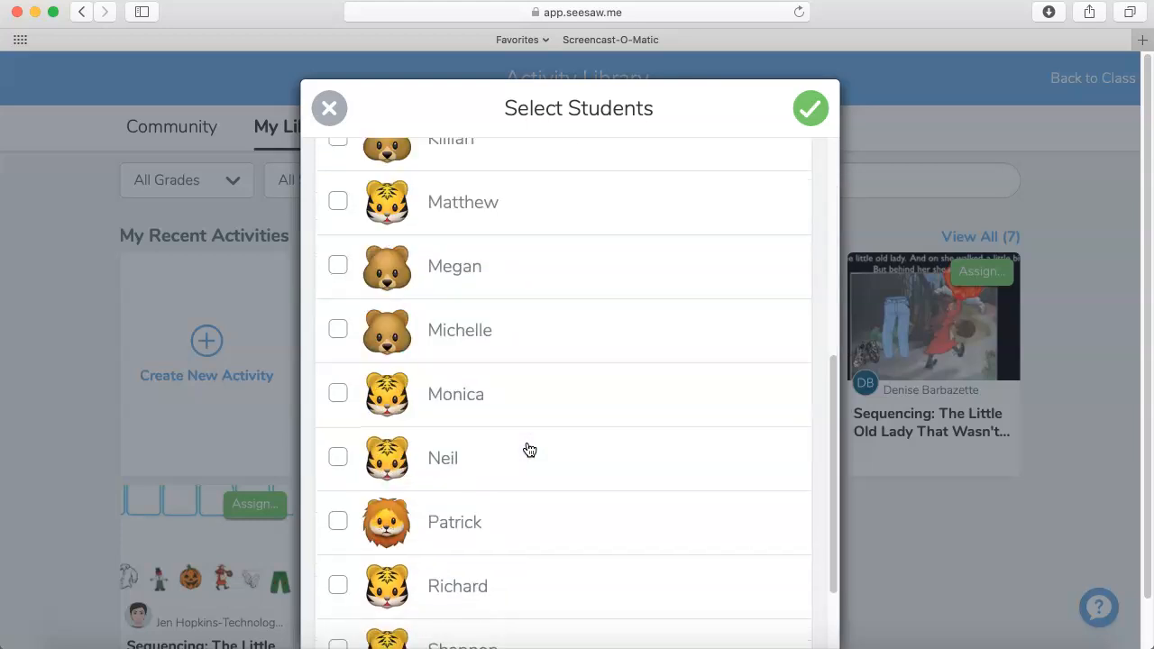
click(335, 332)
click(807, 115)
click(707, 602)
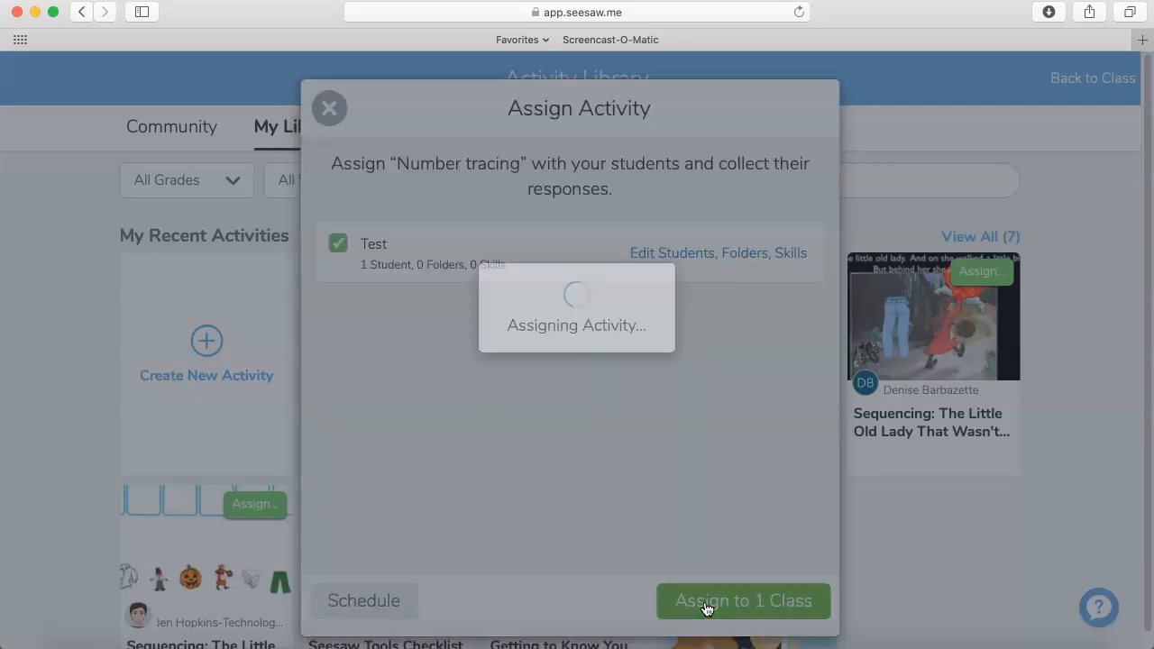
Step: Respond to the newly assigned Number tracing copy for the same student, tracing 1, 4, 7 and 10 in blue, and submit it
click(576, 549)
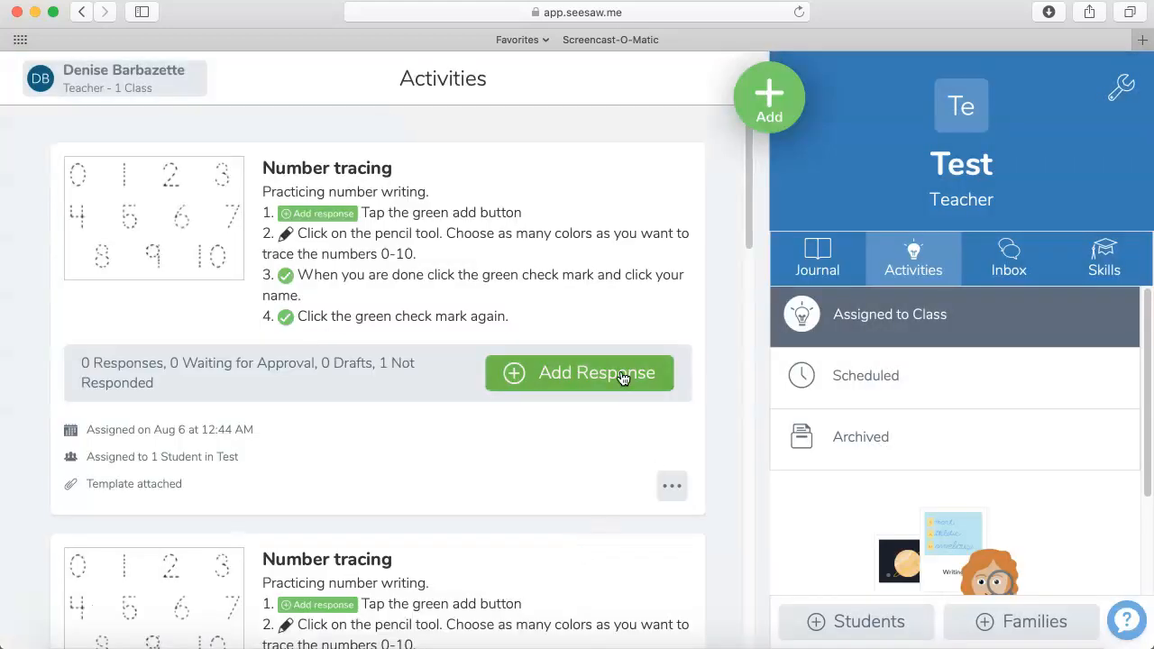
click(622, 377)
click(442, 199)
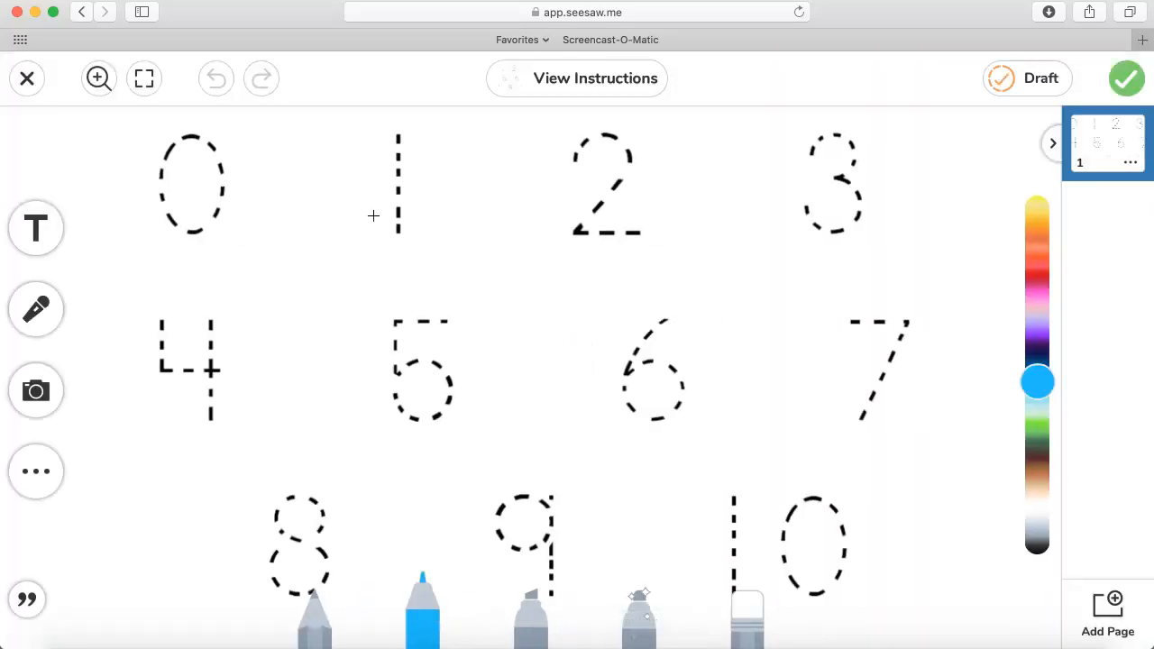
drag(396, 136, 403, 236)
mouse_move(160, 321)
mouse_down()
mouse_move(171, 382)
mouse_move(227, 370)
mouse_up()
drag(211, 317, 208, 419)
mouse_move(846, 317)
mouse_down()
mouse_move(922, 318)
mouse_move(852, 419)
mouse_up()
drag(736, 488, 728, 602)
mouse_move(830, 496)
mouse_down()
mouse_move(770, 513)
mouse_move(773, 582)
mouse_move(855, 607)
mouse_move(828, 494)
mouse_up()
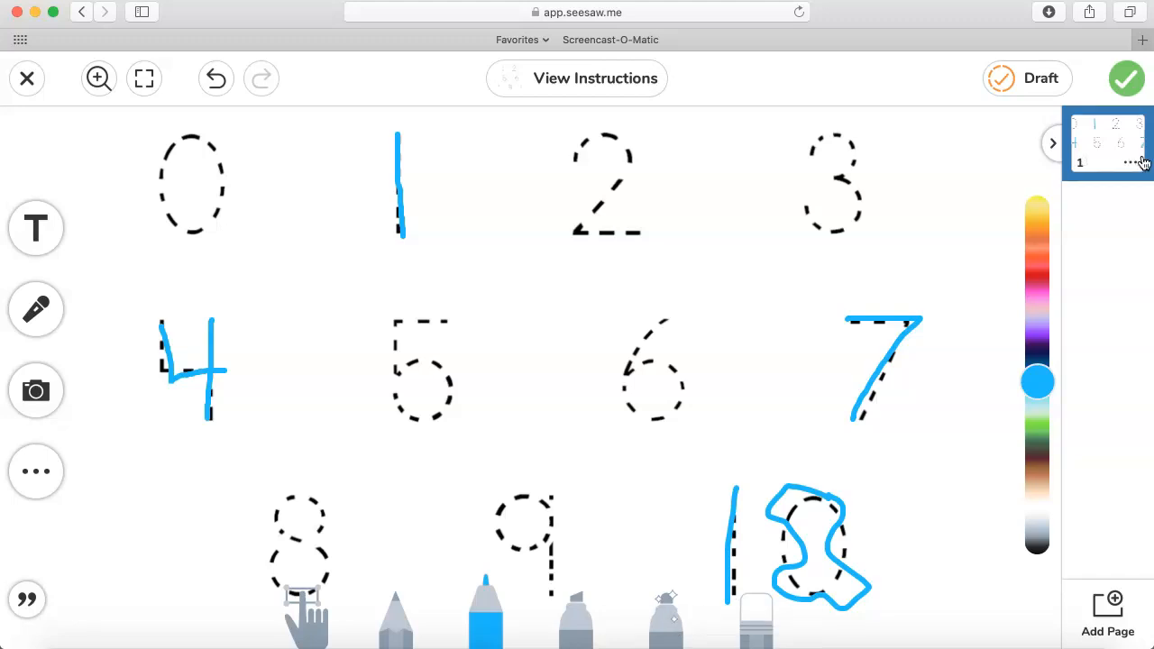
click(1126, 79)
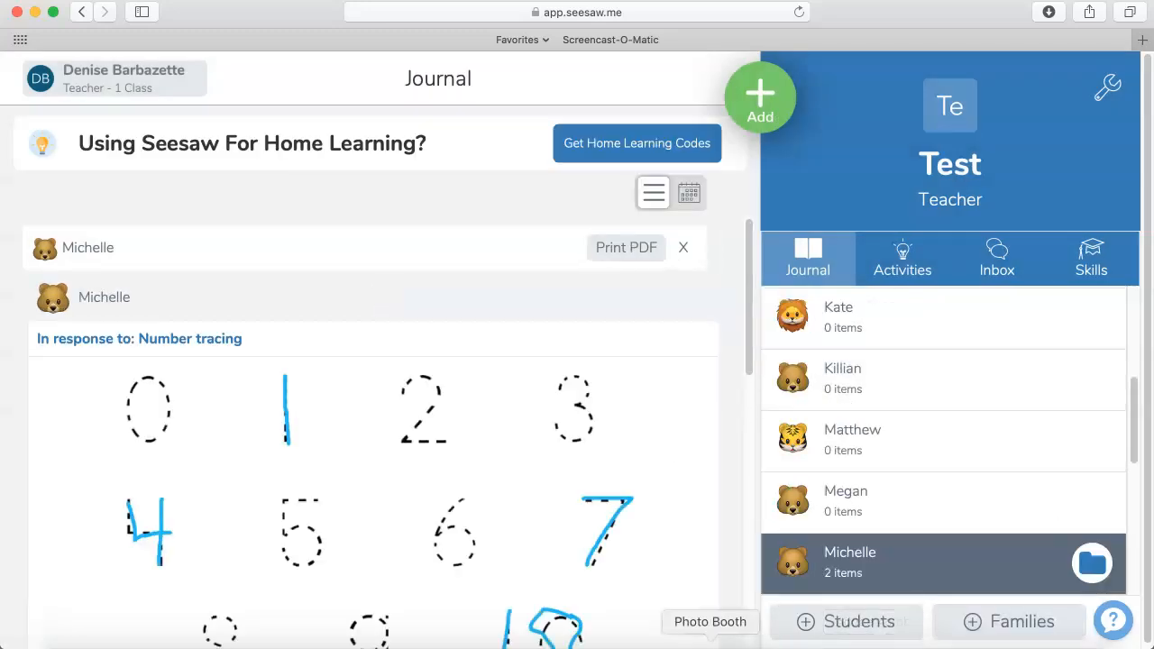
Step: Review the student's journal and compare the two submitted Number tracing responses
click(872, 565)
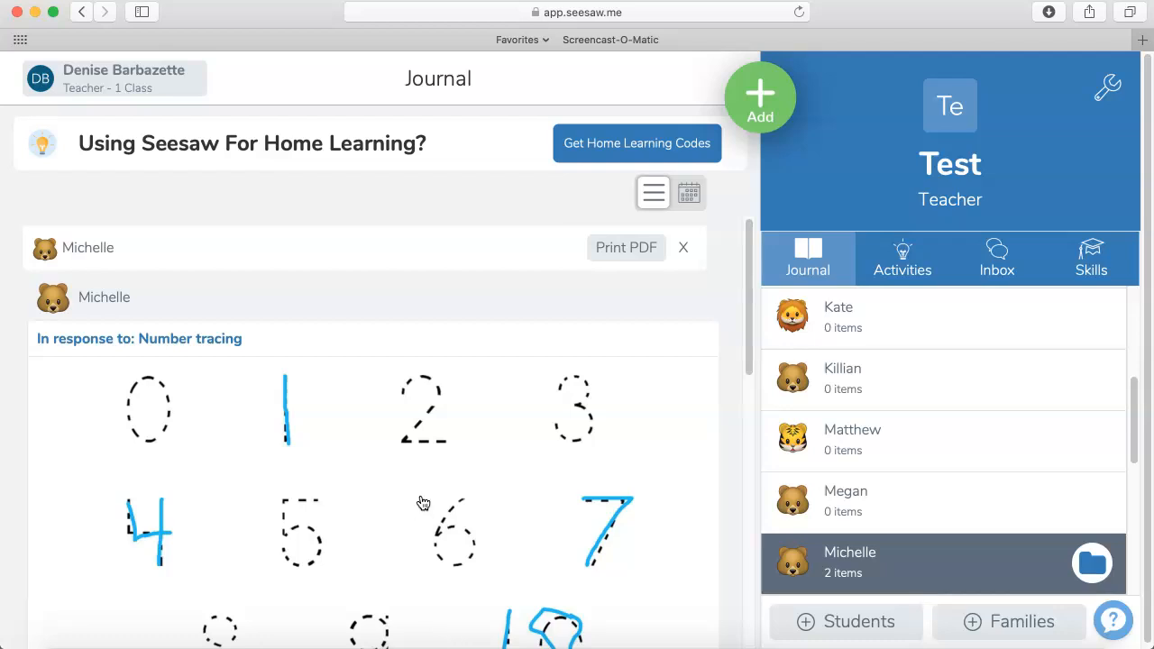
scroll(423, 502, down, 10)
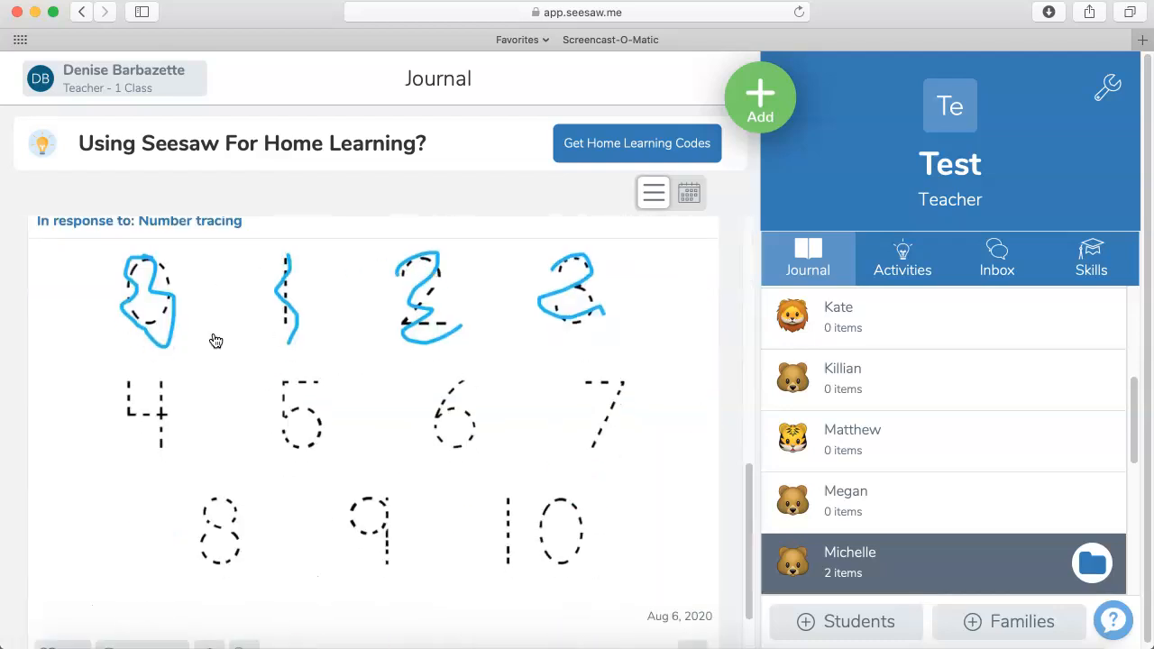
scroll(260, 419, down, 2)
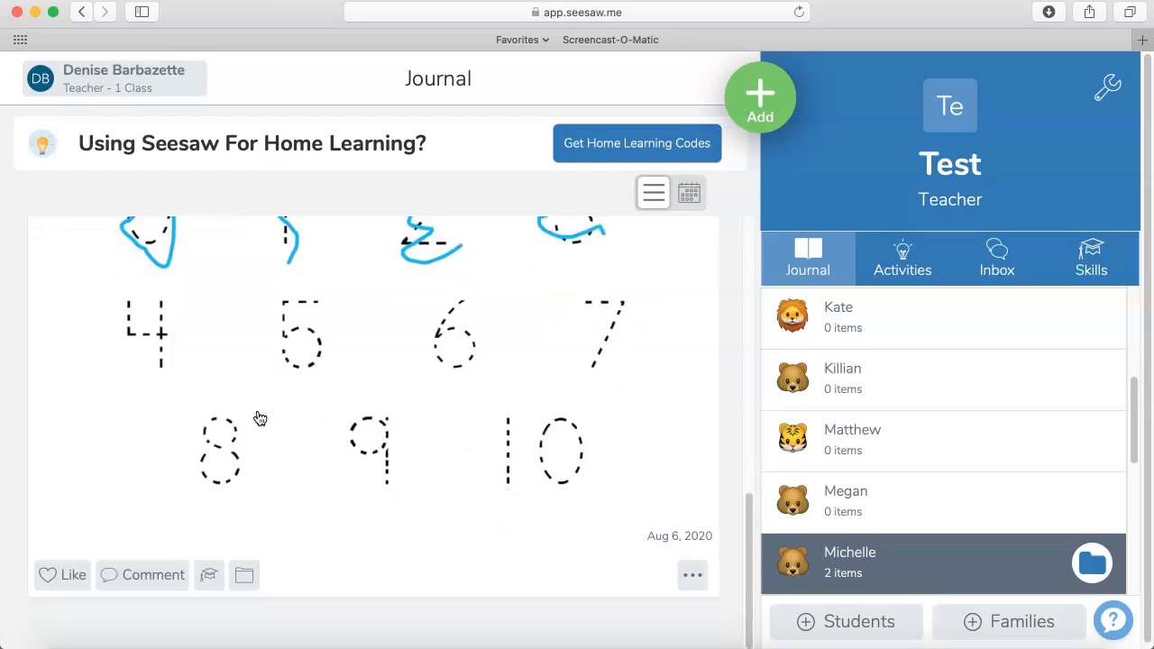
scroll(260, 419, up, 7)
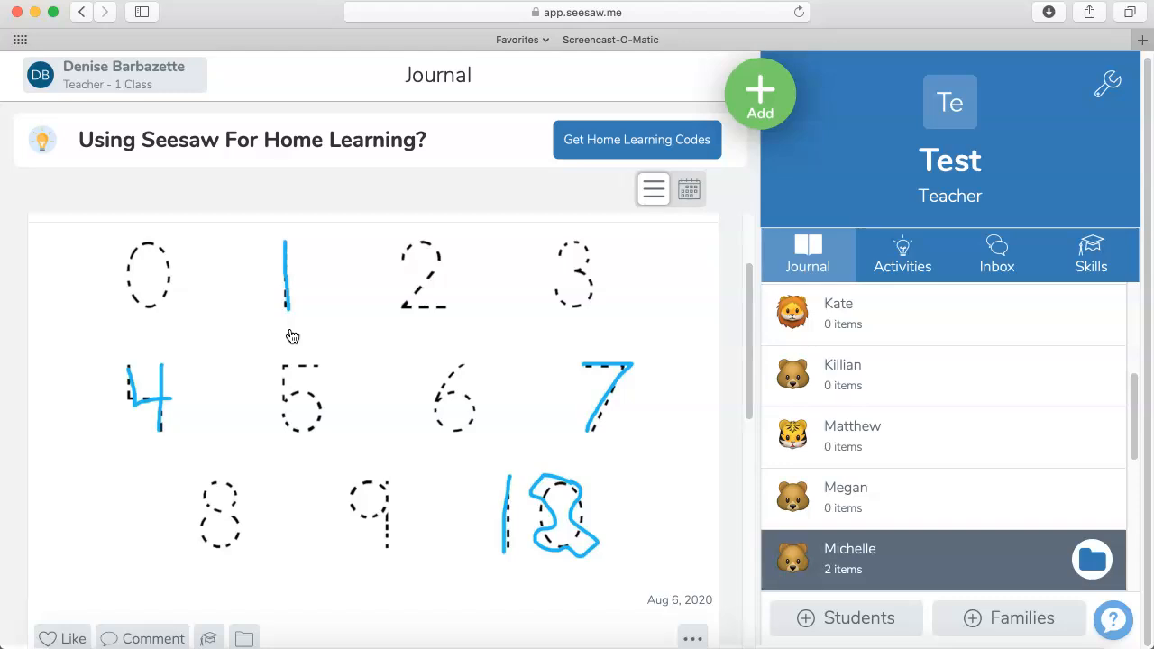
scroll(292, 335, up, 3)
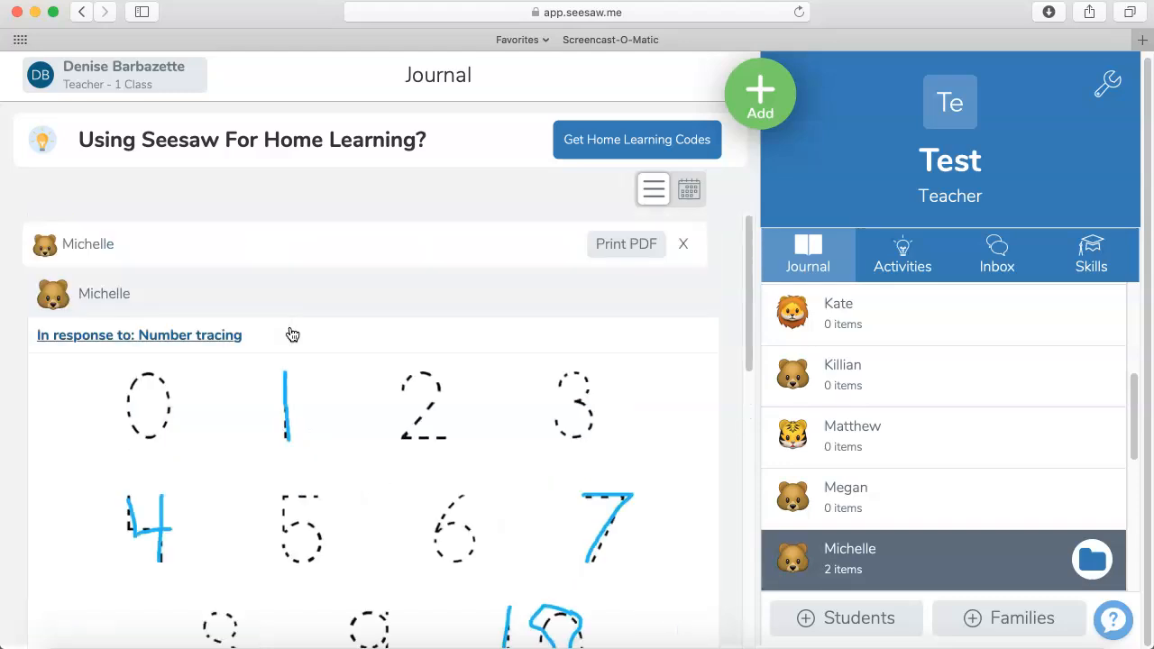
scroll(292, 335, up, 1)
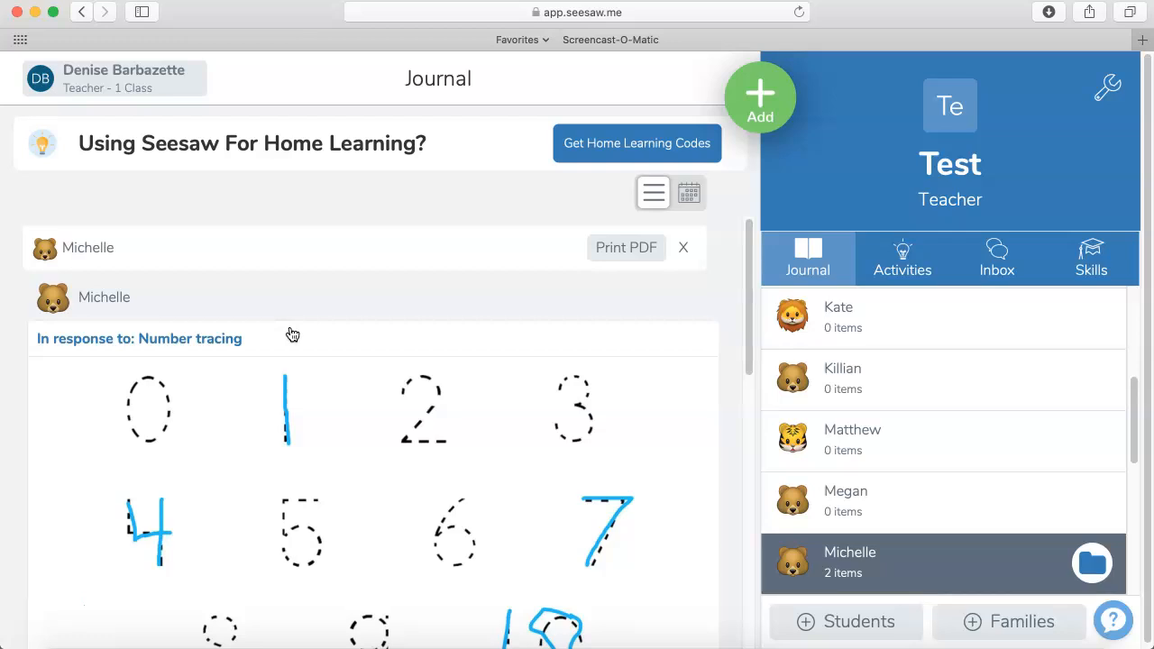
Step: Open the OG Assessment - First 5 Letters activity in My Library to examine its instructions and template
click(760, 97)
click(562, 191)
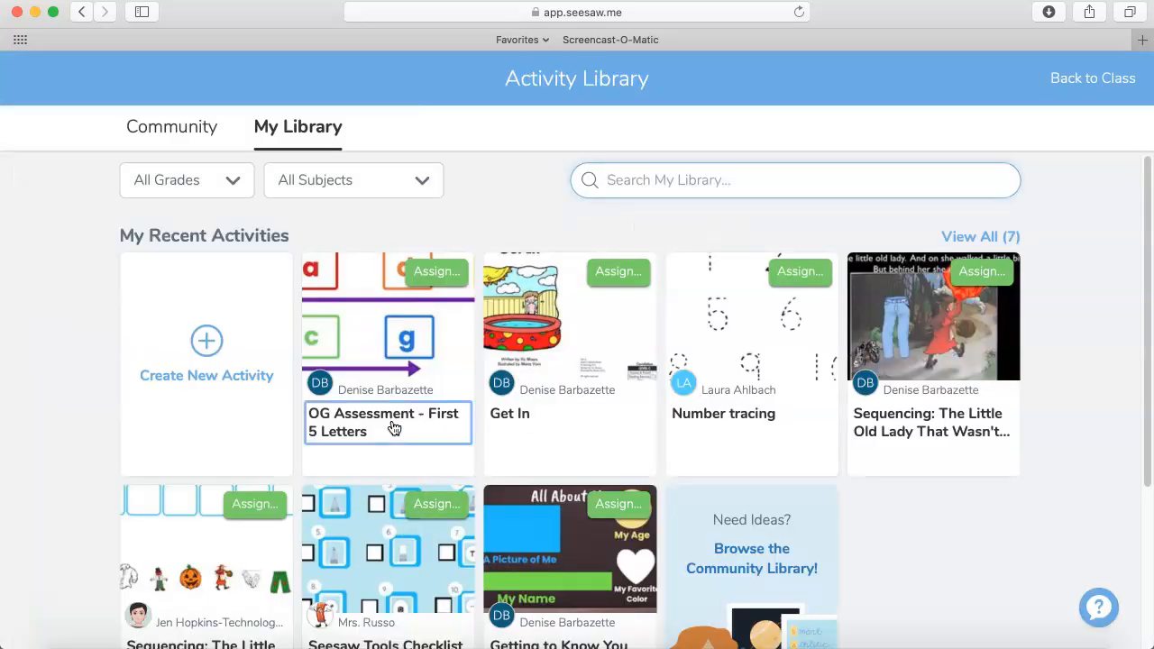
click(392, 427)
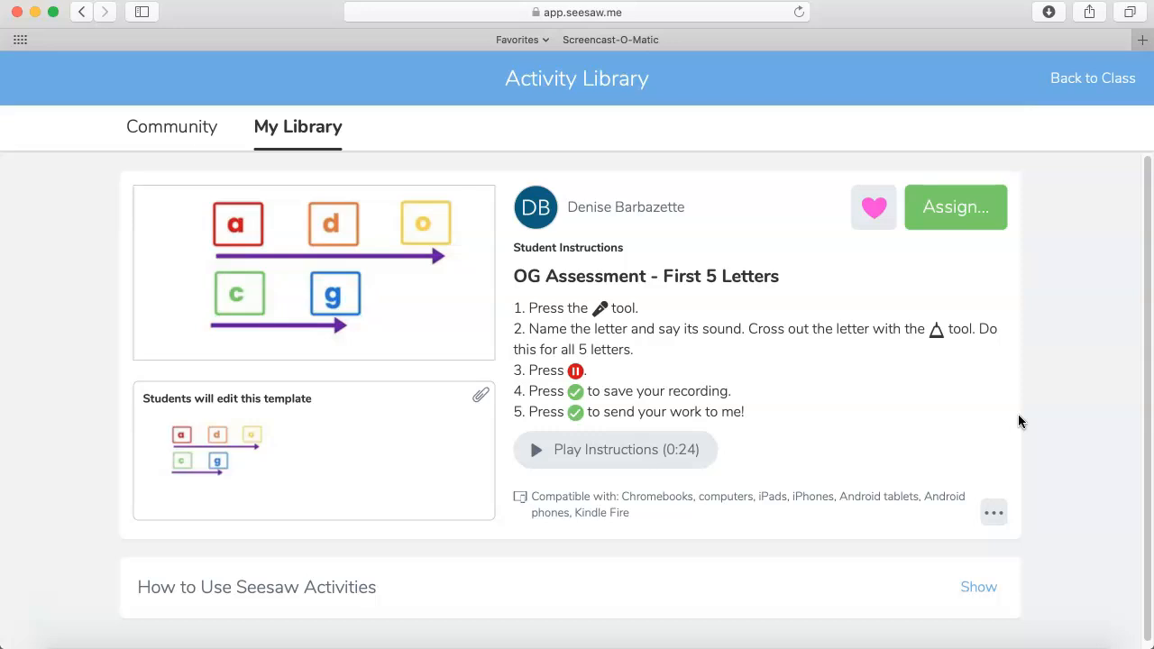
Step: Create an orange folder named Tigers in the Test class's folder settings
click(1091, 79)
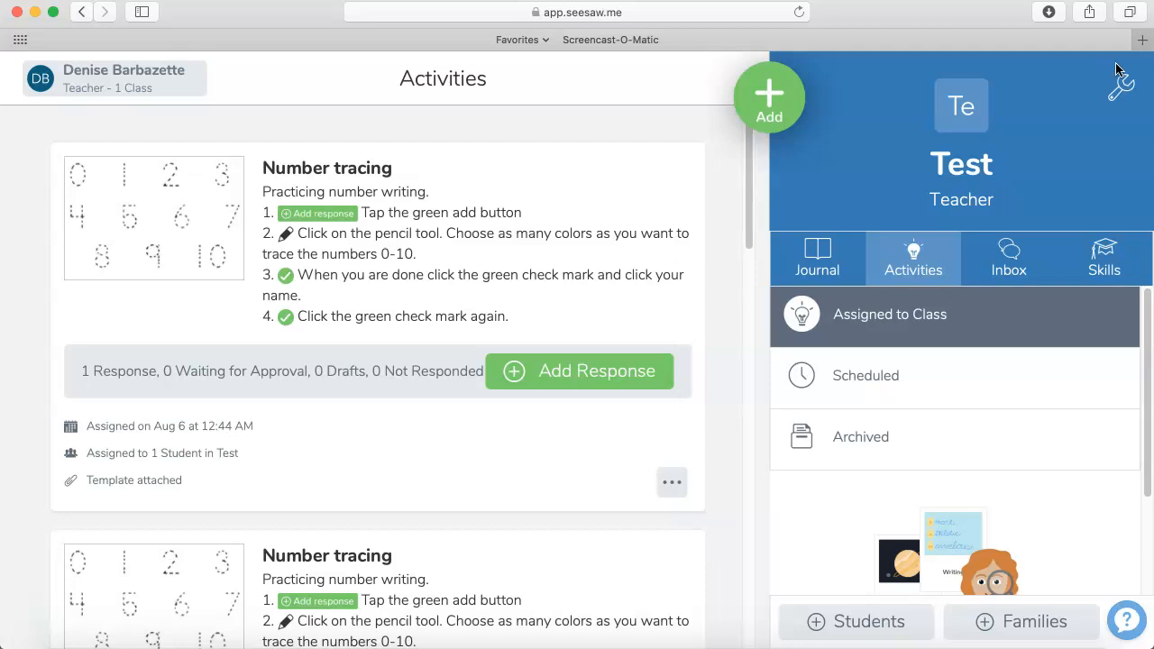
click(1123, 90)
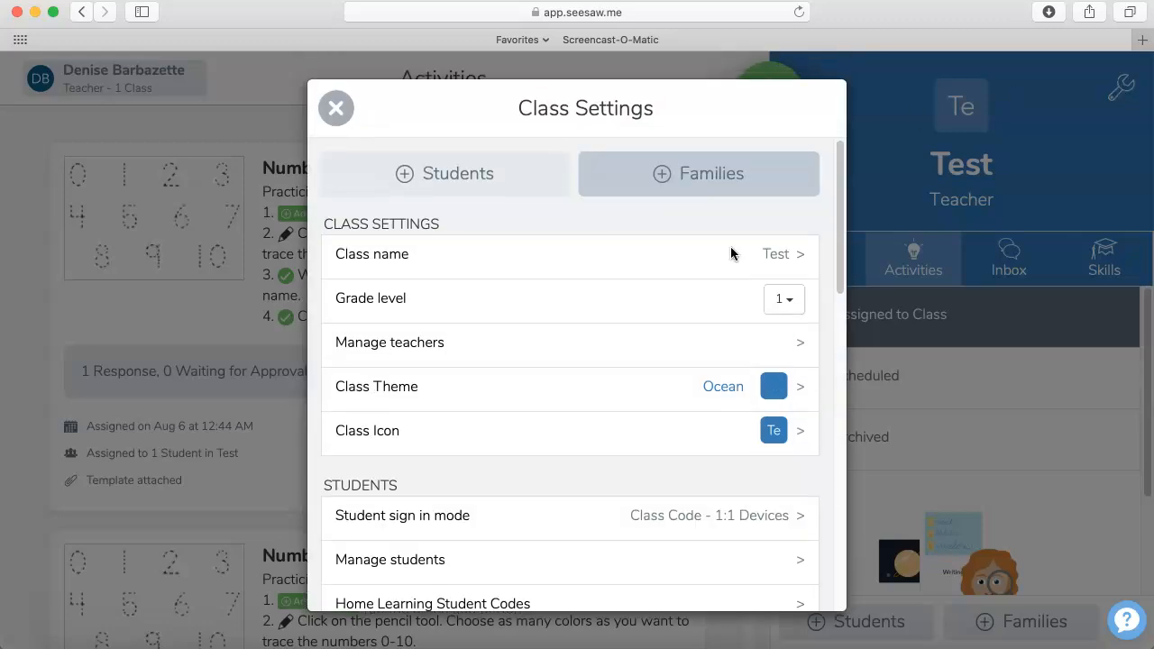
scroll(532, 482, down, 3)
scroll(533, 482, down, 10)
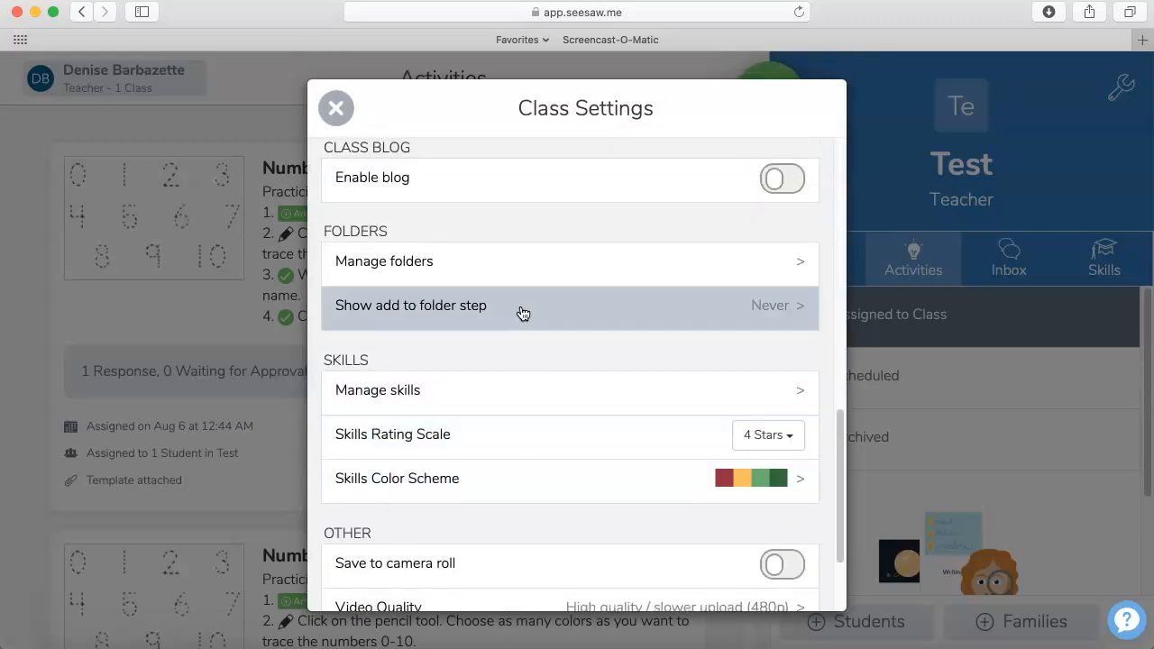
click(533, 265)
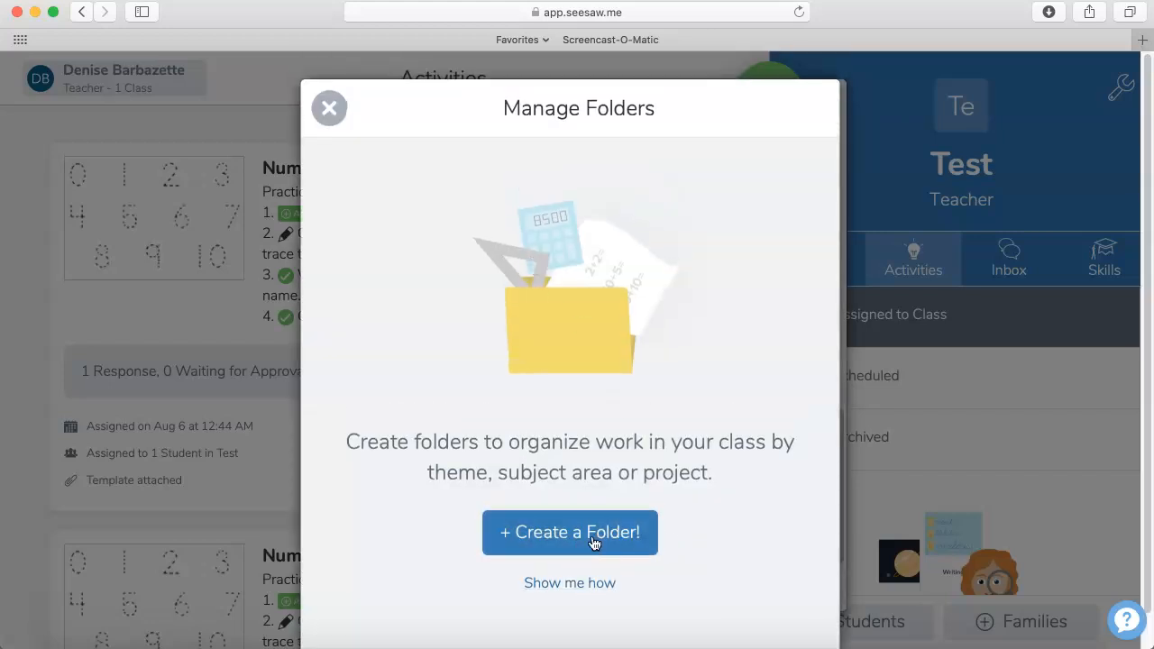
click(595, 541)
click(458, 307)
click(544, 167)
text(Tigers)
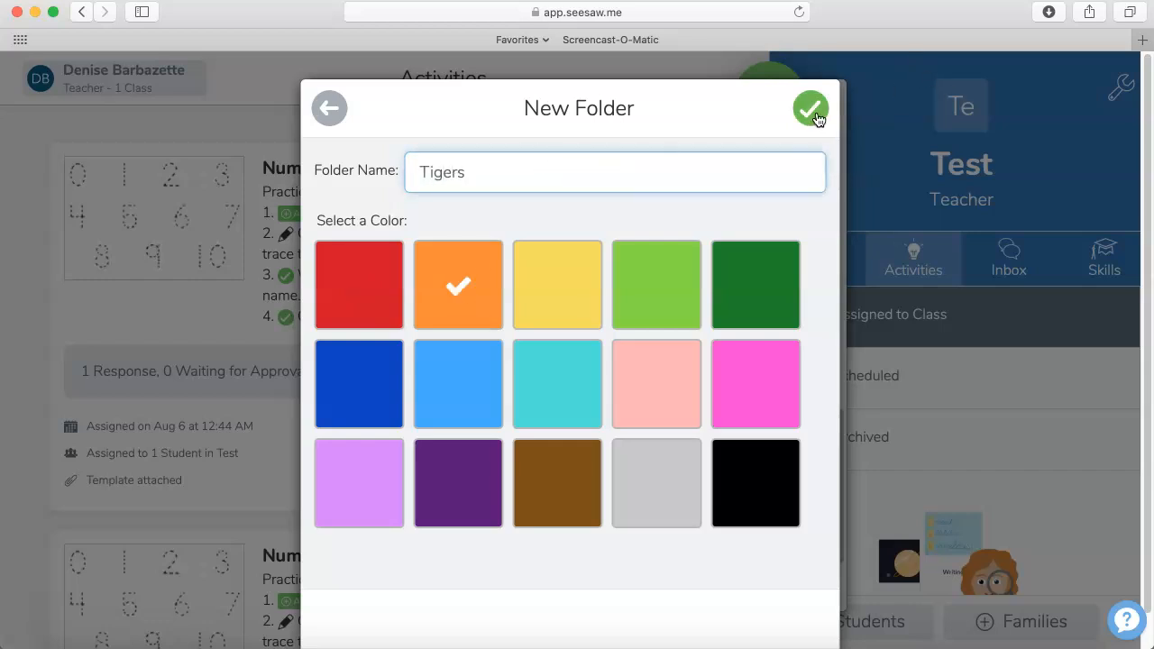
click(817, 119)
Step: Create a yellow class folder named Lions
click(608, 629)
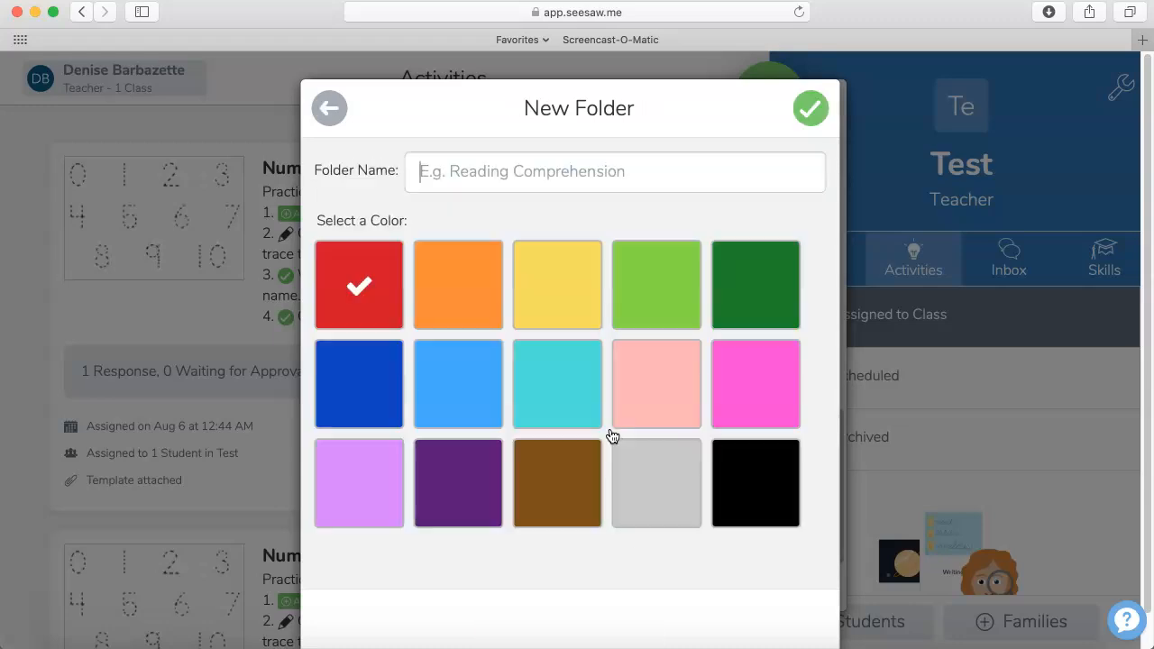
click(530, 292)
click(603, 175)
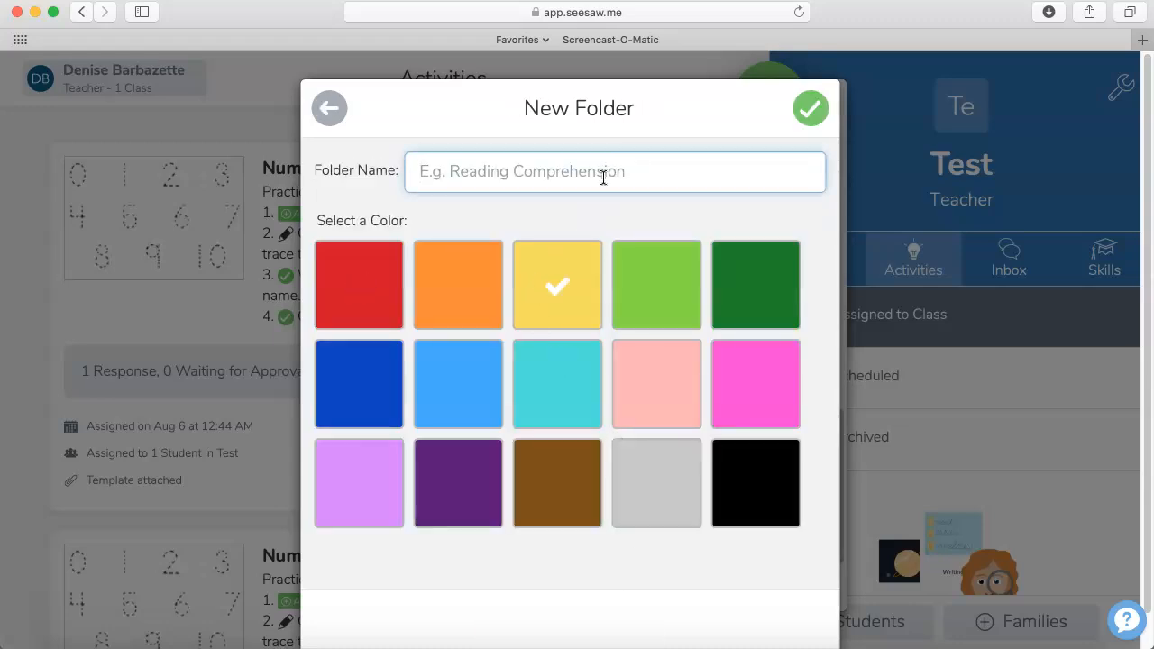
text(Lions)
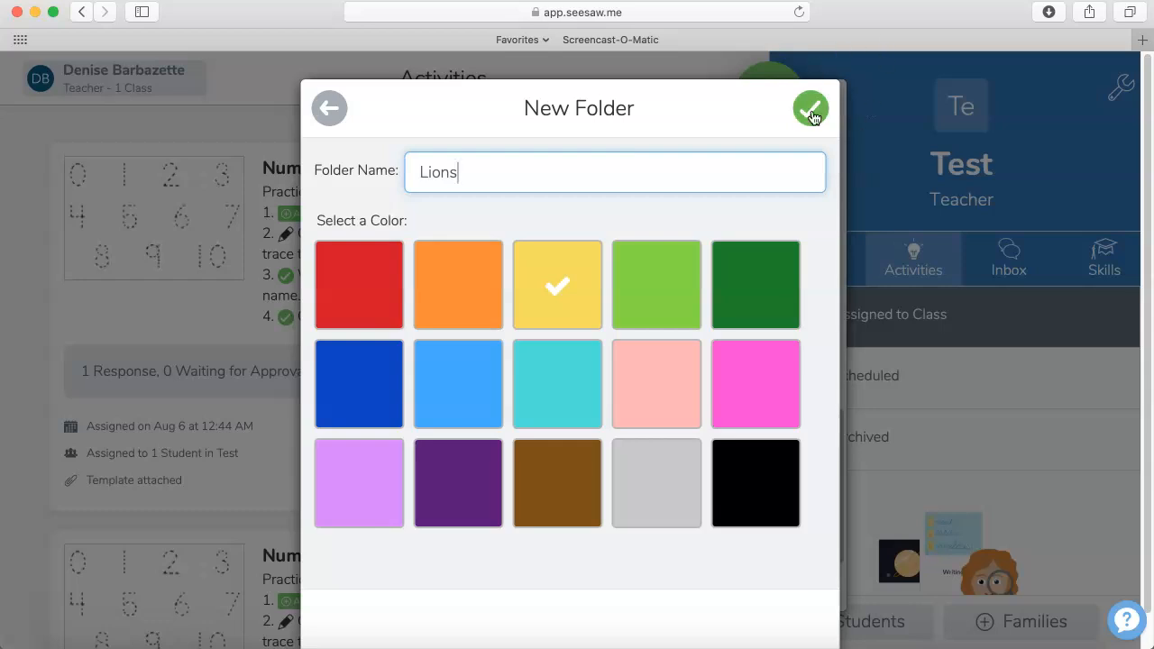
click(813, 116)
Step: Create a brown class folder named Bears and close the folder manager
click(575, 626)
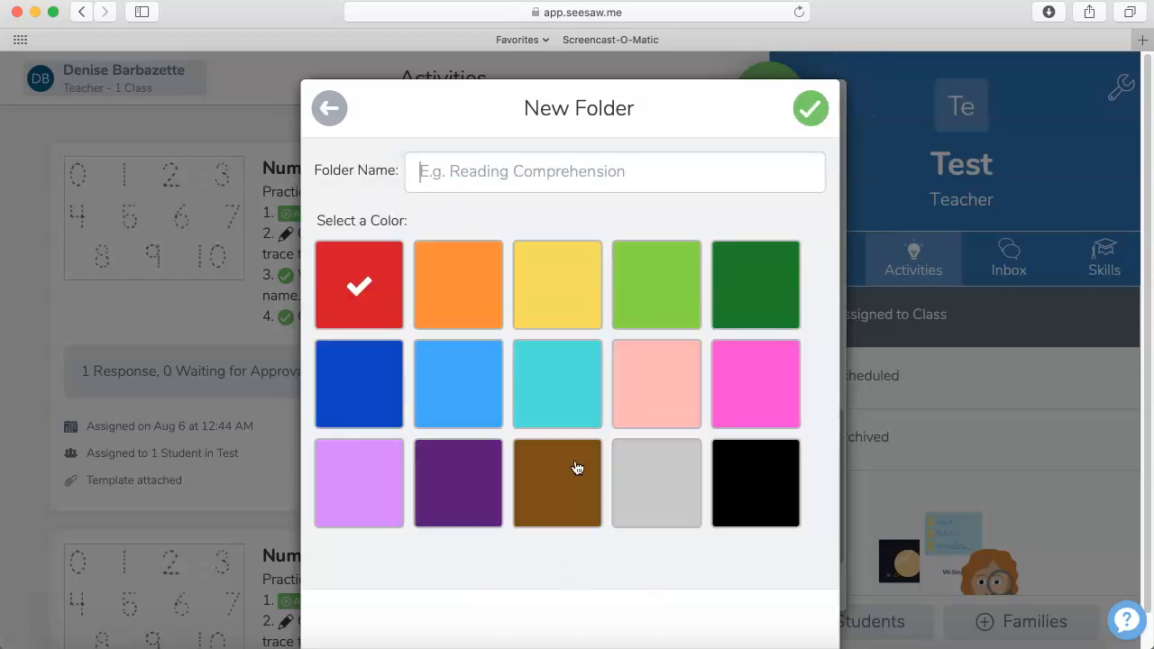
click(575, 505)
click(639, 179)
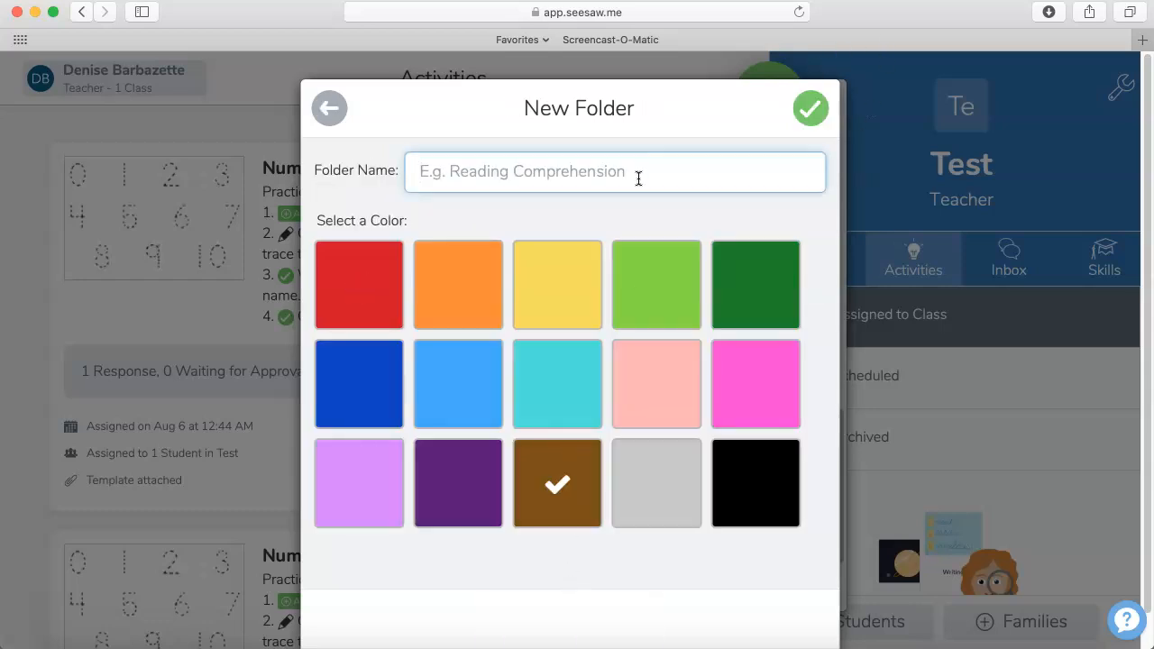
text(Bears)
click(810, 112)
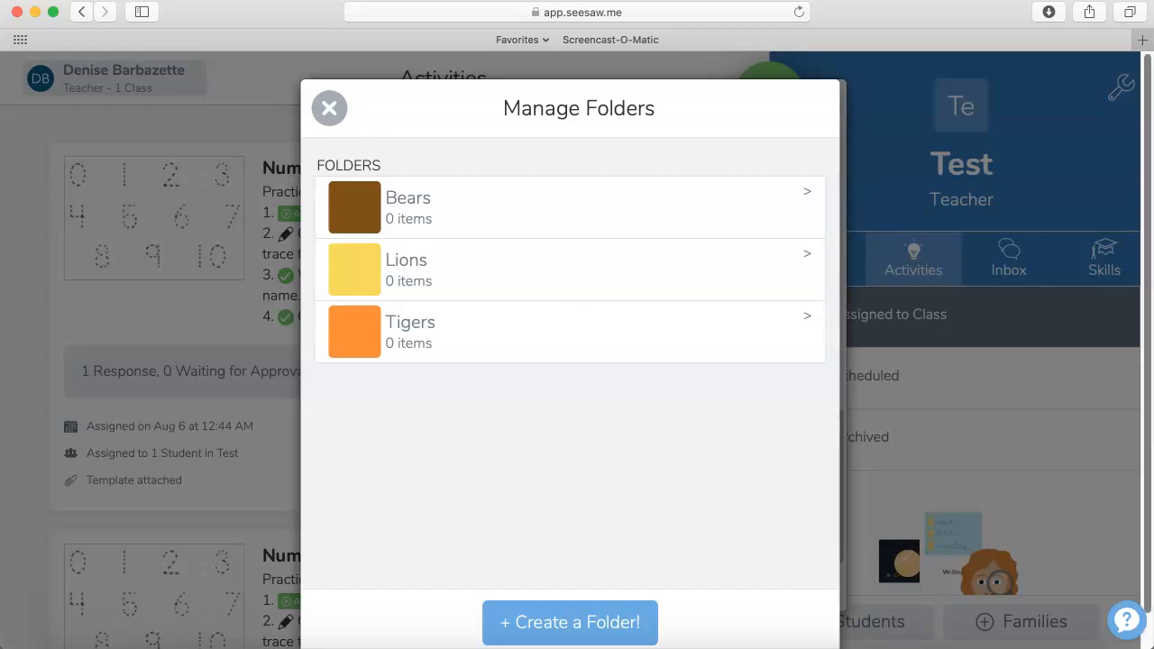
click(329, 108)
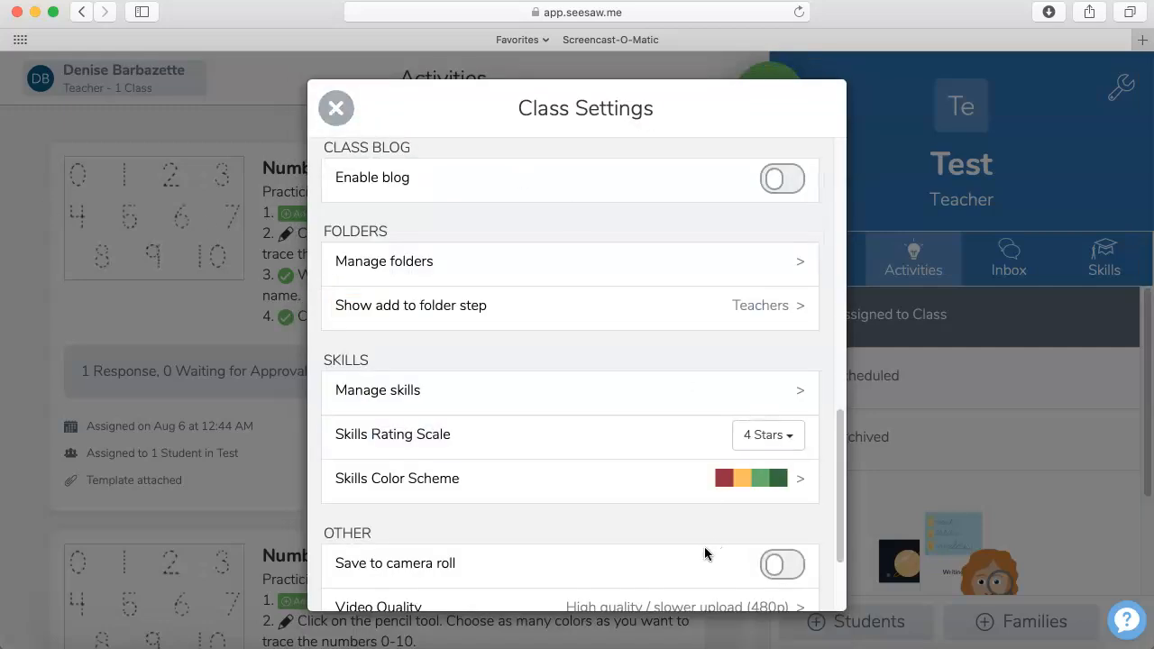
Step: Change the icon of the student listed directly below Sample Student to the tiger and return to the student list
scroll(537, 359, up, 2)
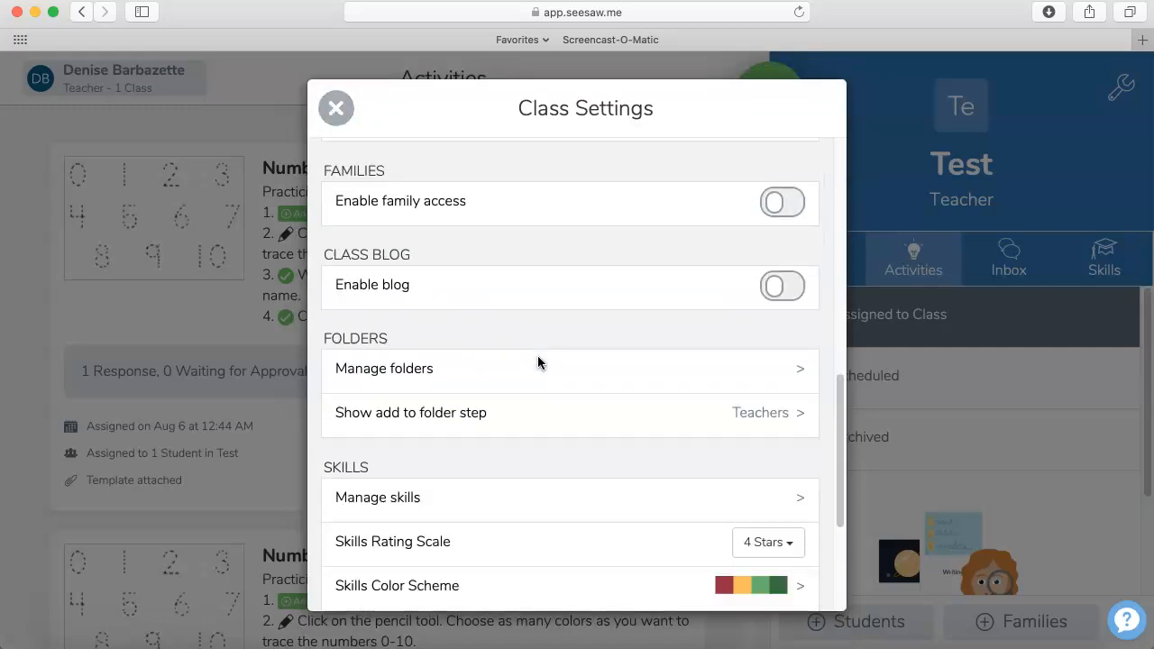
scroll(537, 359, up, 5)
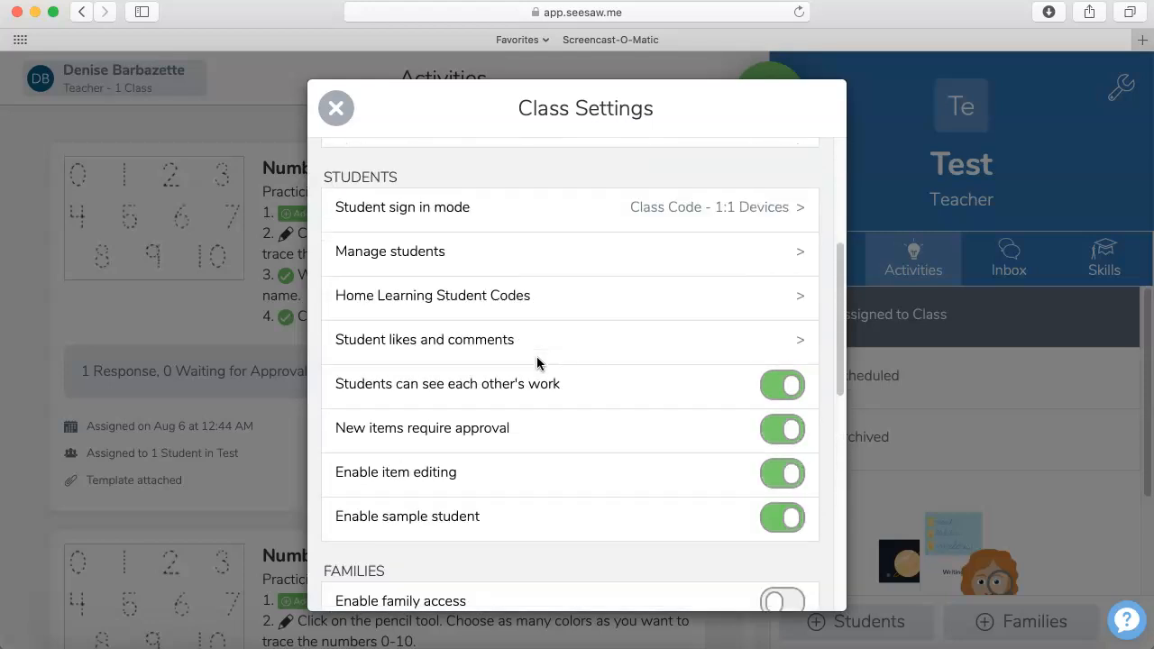
click(439, 269)
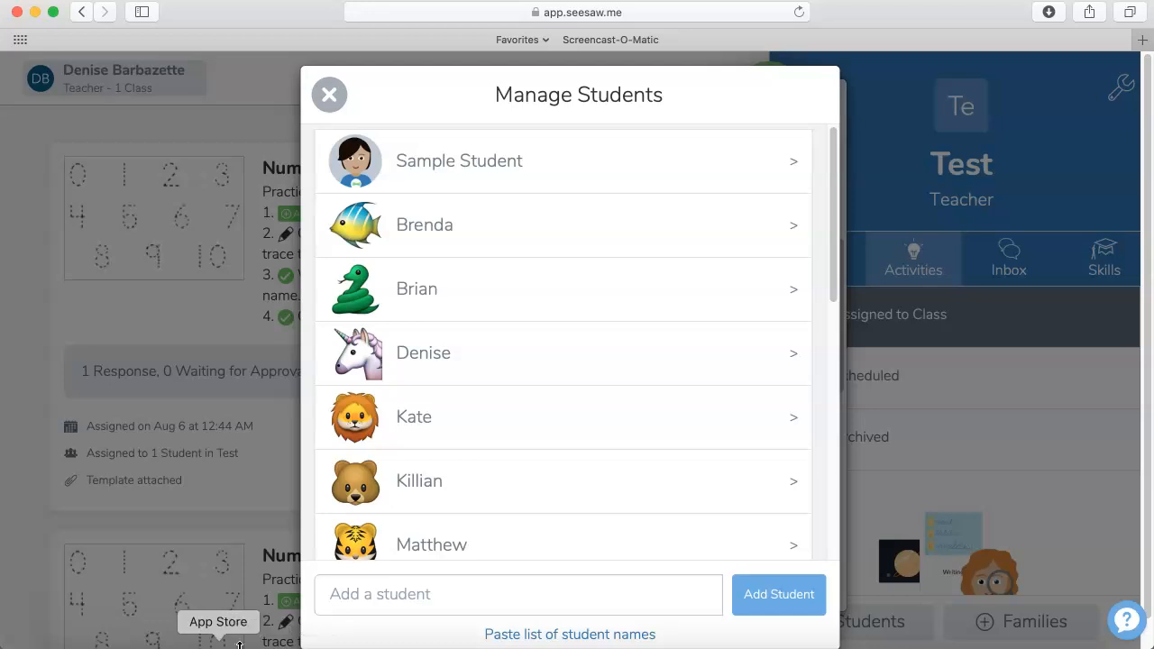
click(440, 244)
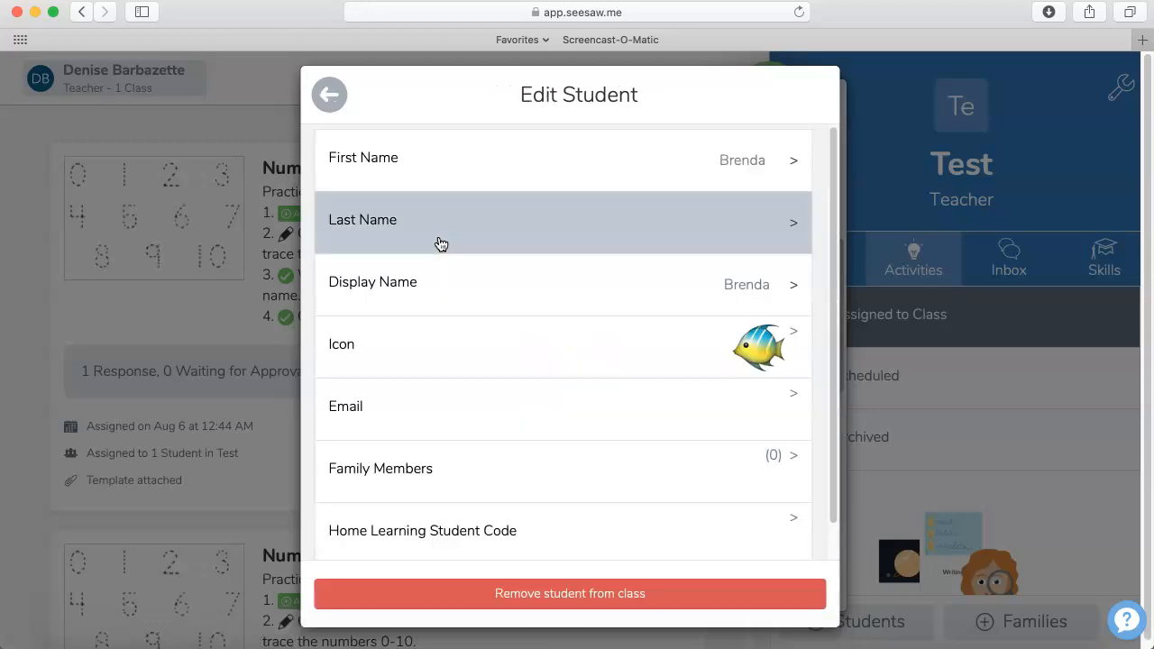
click(558, 361)
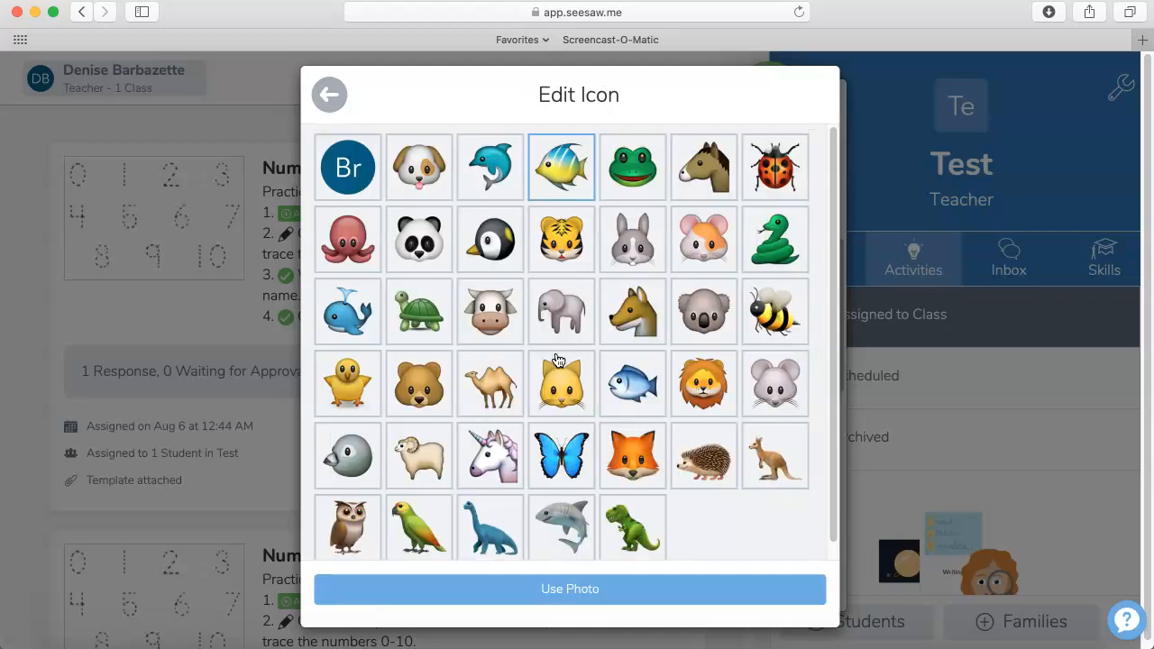
click(568, 249)
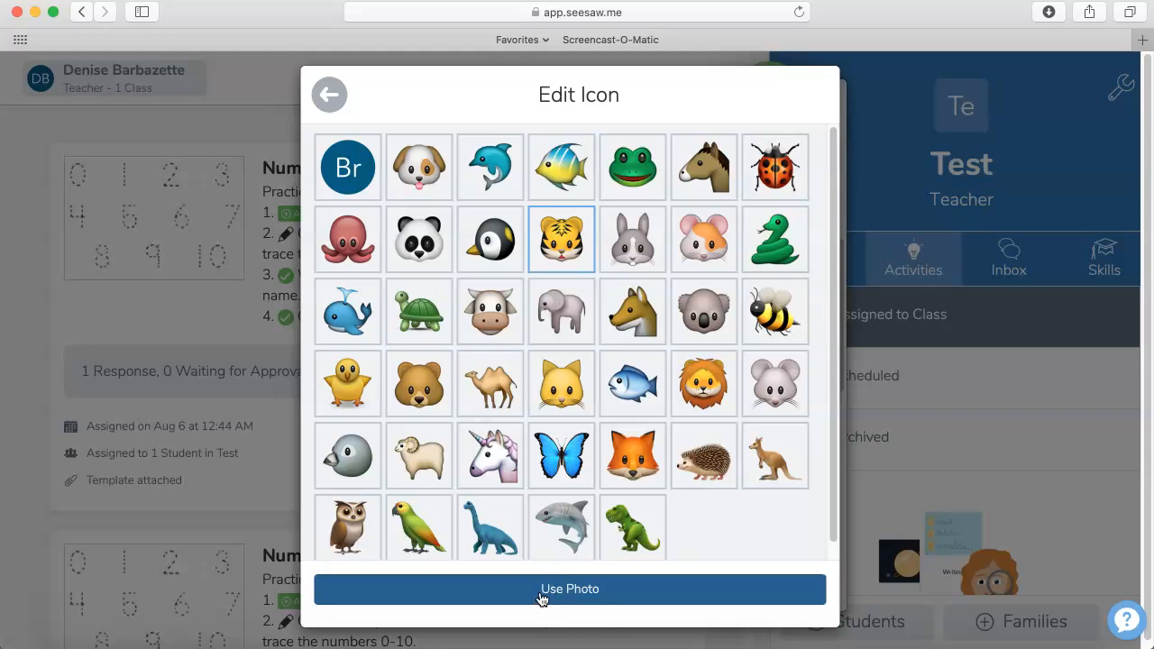
click(332, 98)
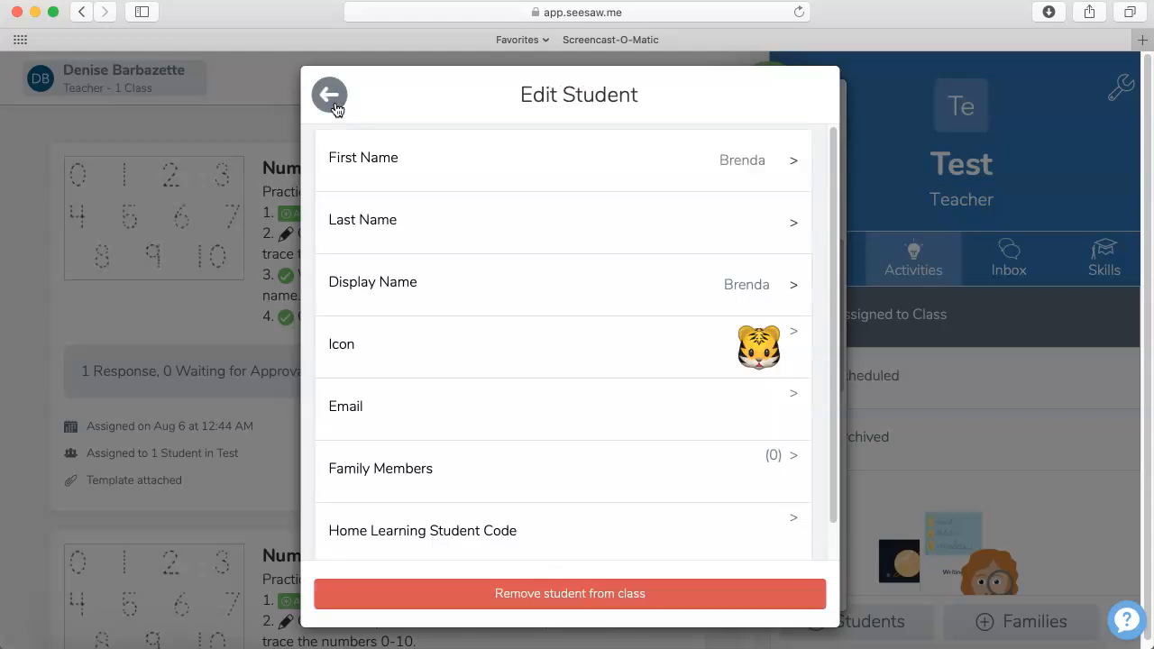
click(330, 96)
Step: Change the icon of the second student below Sample Student from the snake to the lion
click(435, 304)
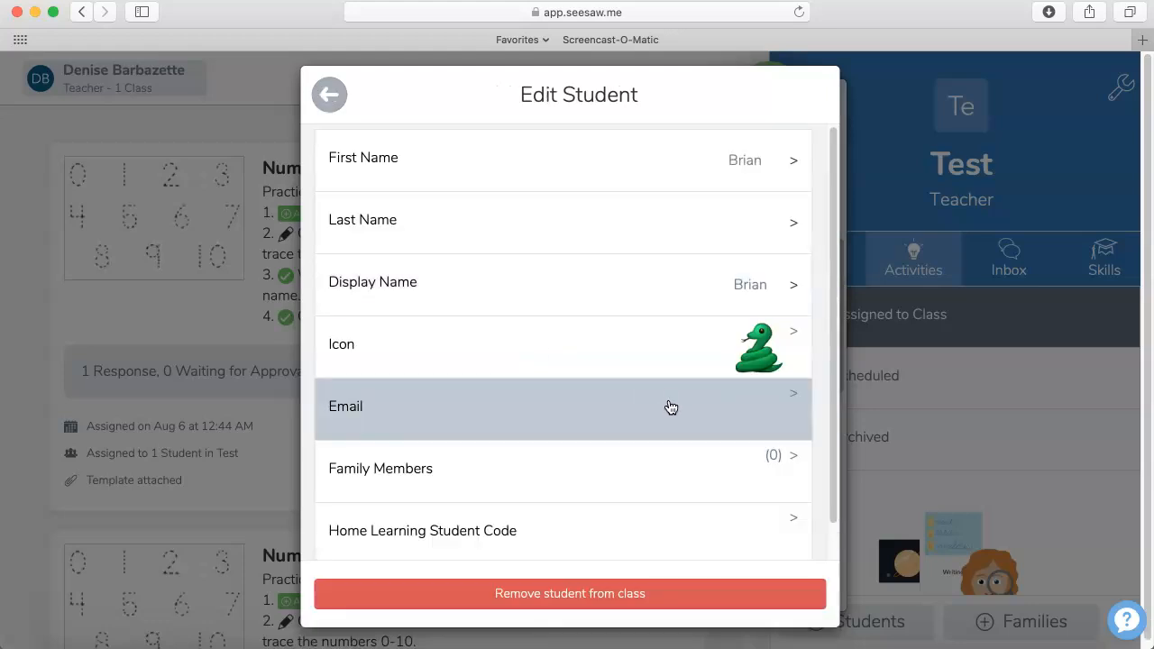
click(659, 355)
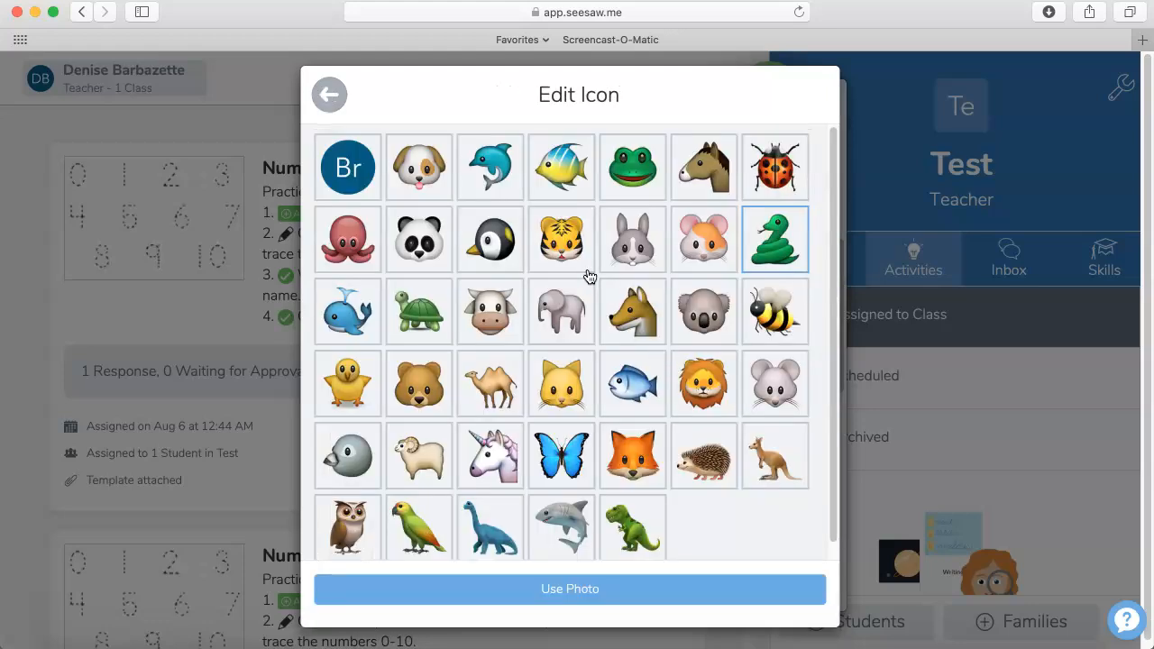
click(689, 392)
click(330, 97)
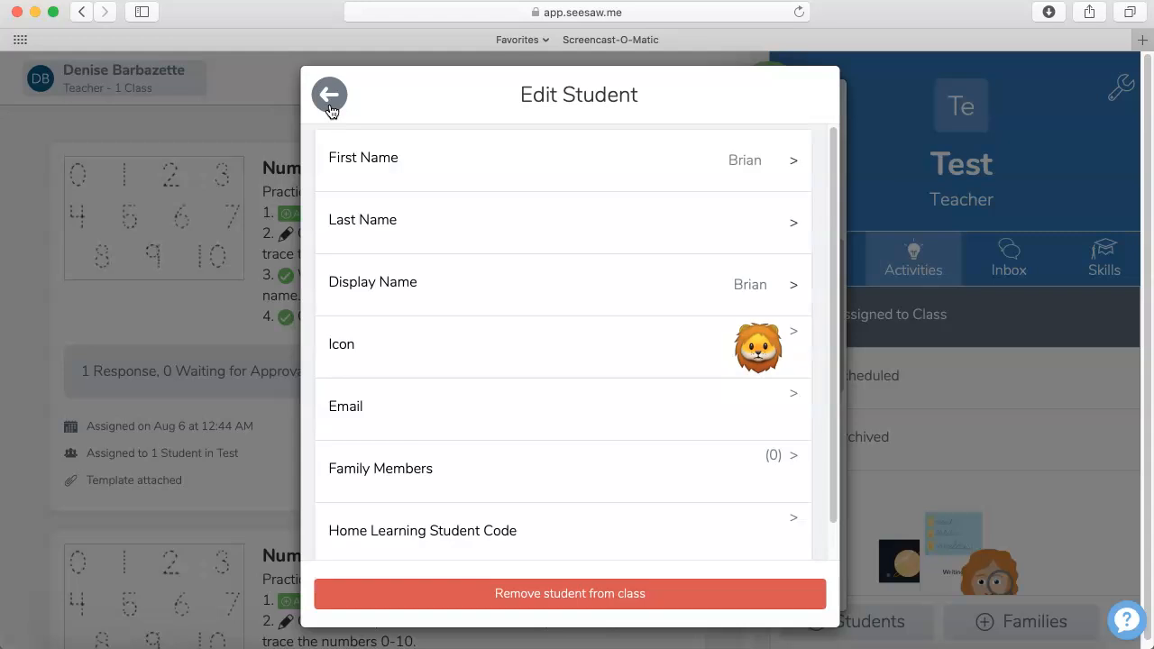
click(330, 95)
Step: Change the unicorn student's icon to the bear and close the student list and class settings
click(472, 369)
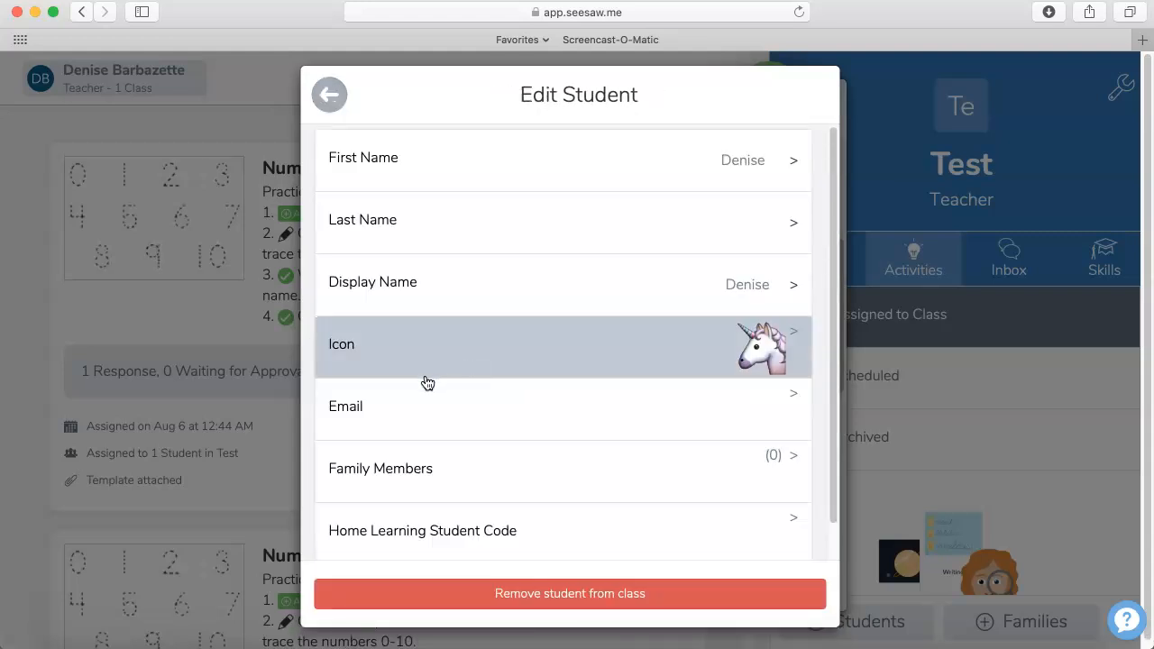
click(626, 343)
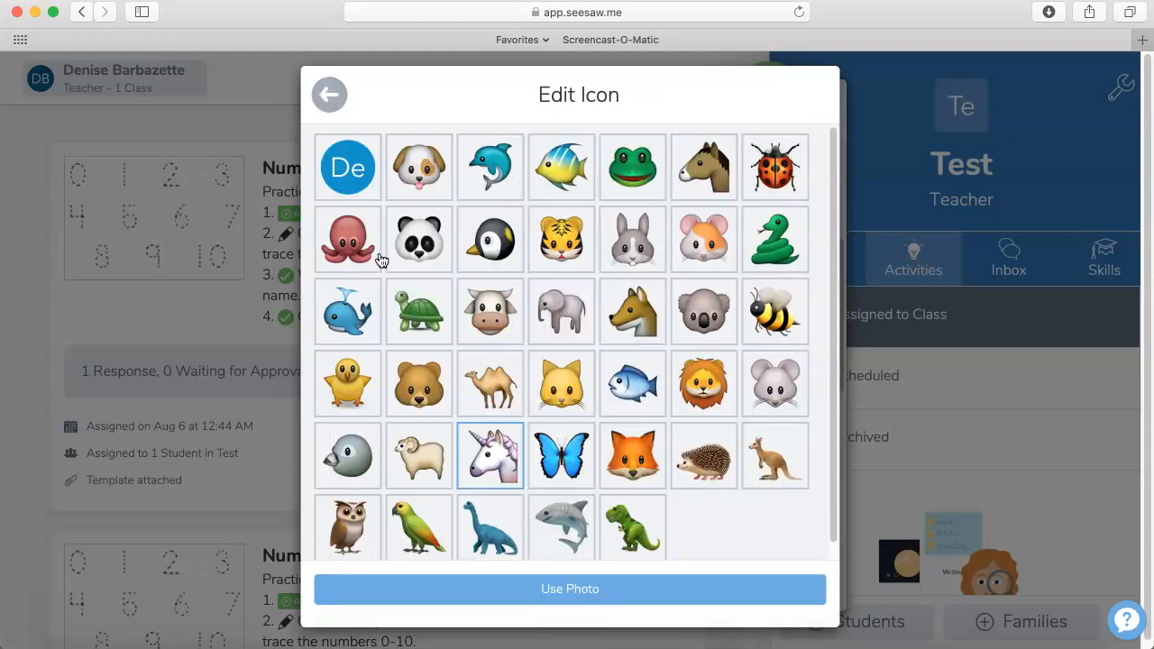
click(423, 402)
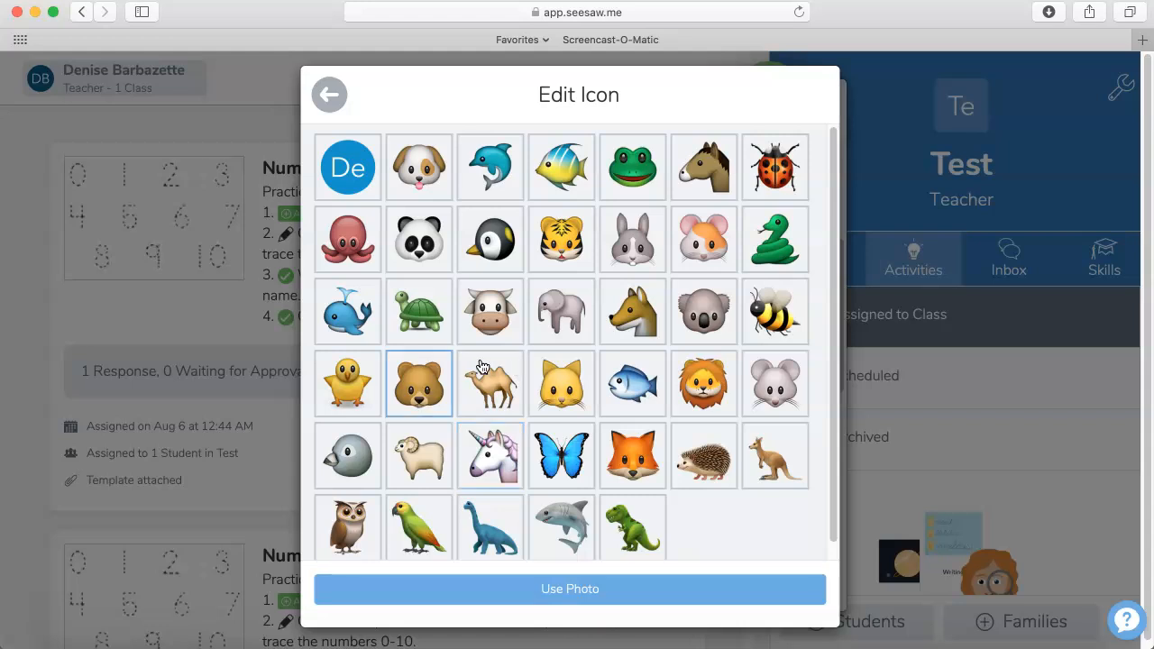
click(322, 95)
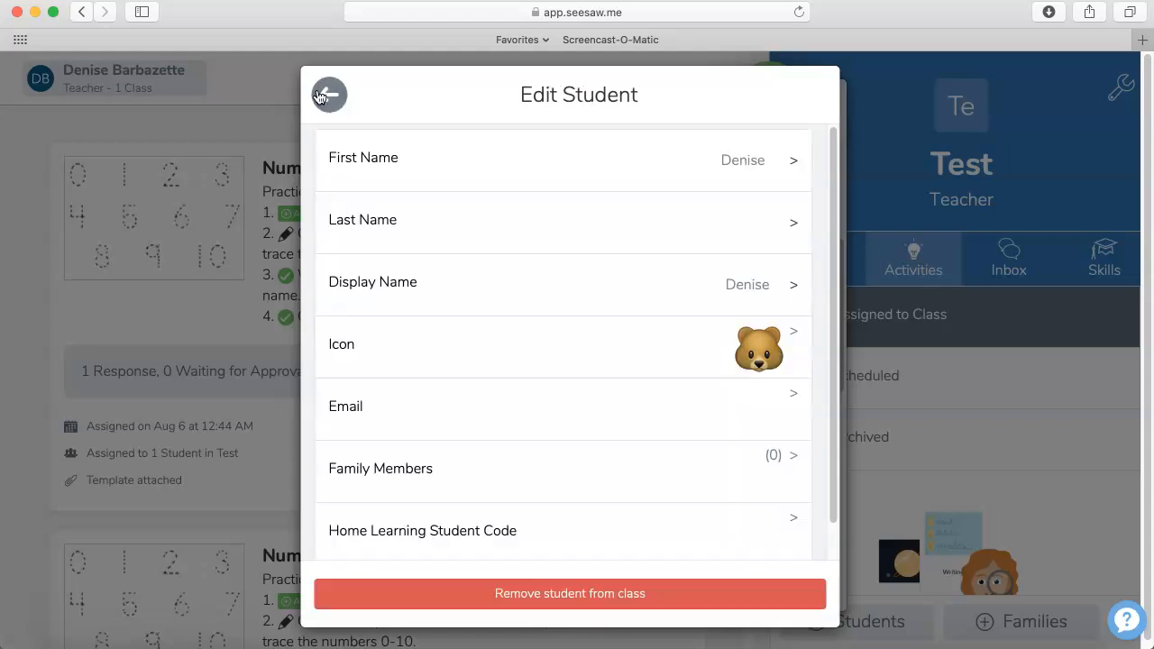
click(326, 95)
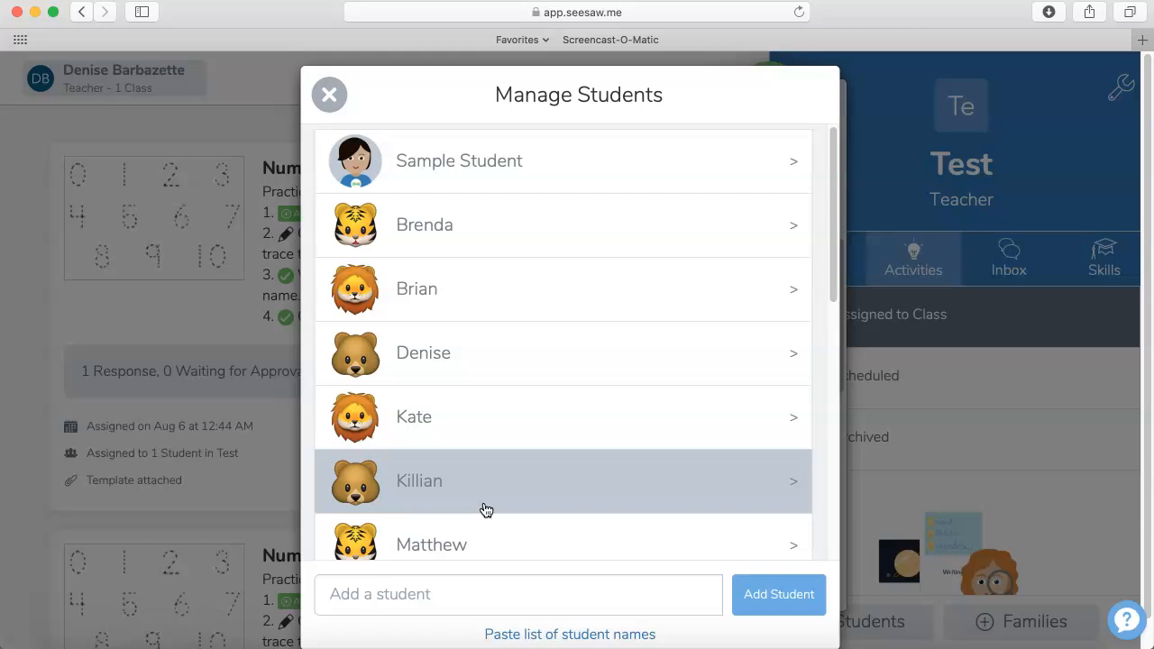
click(322, 107)
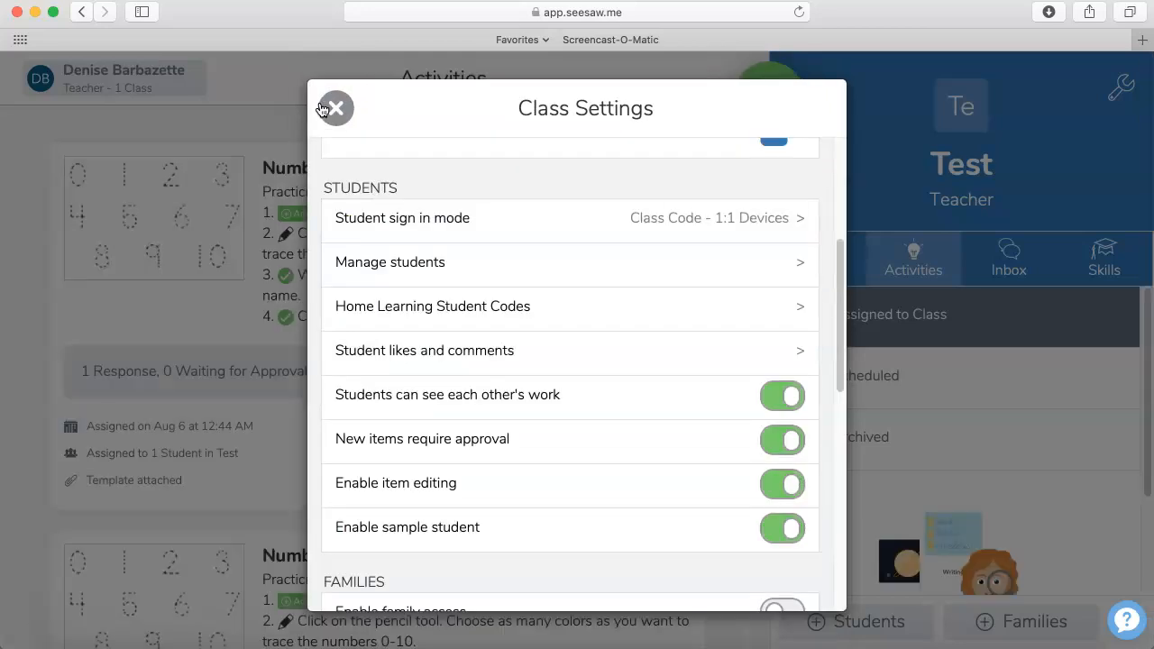
click(322, 109)
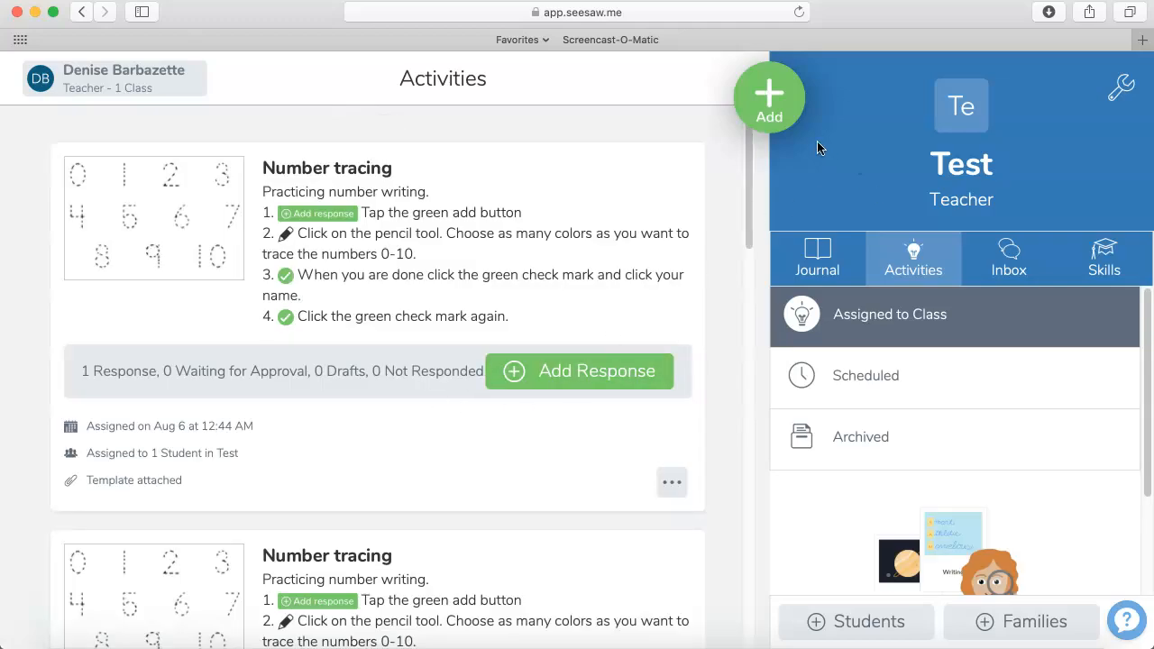
Step: Open the Get In reading activity from My Library
click(779, 109)
click(667, 168)
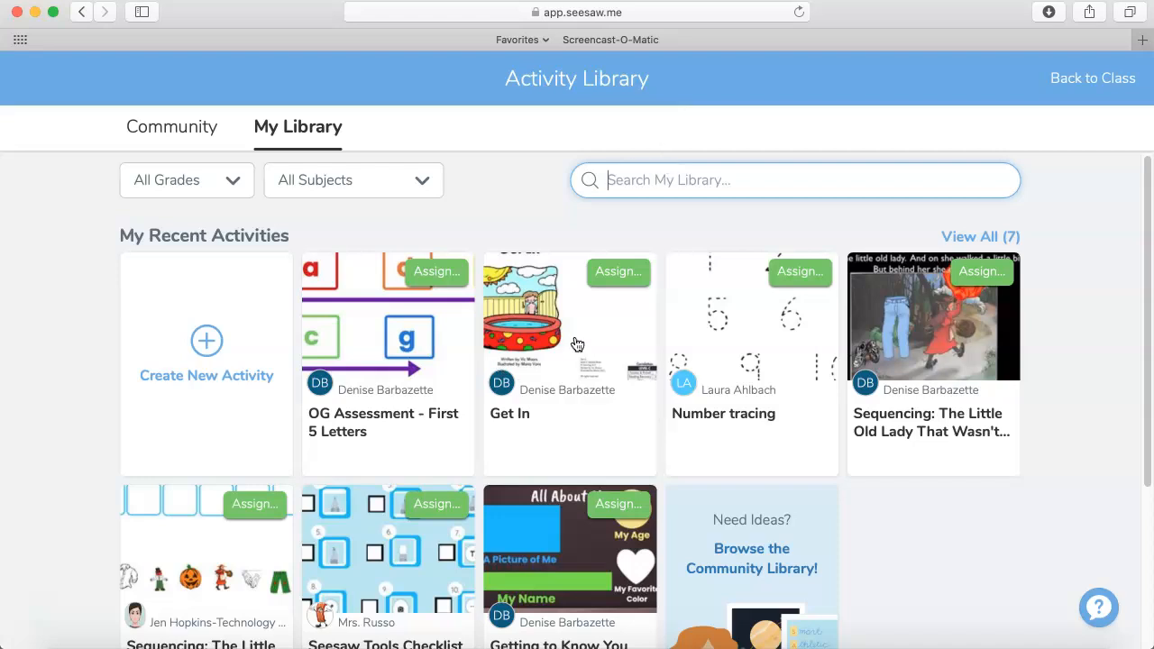
click(577, 345)
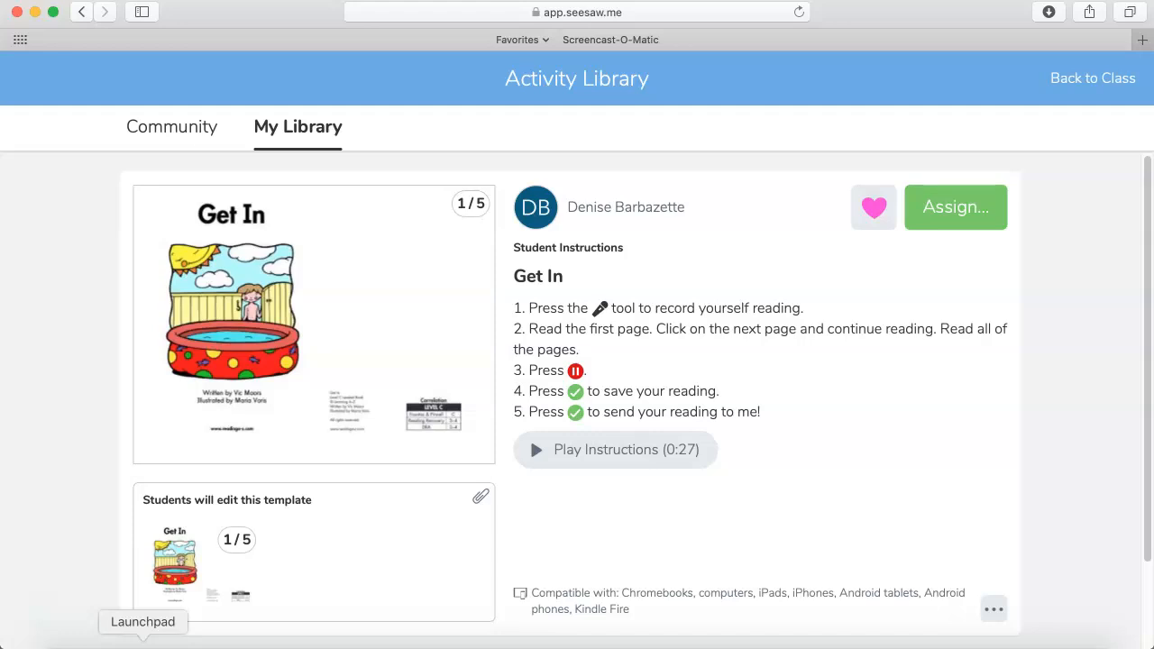
Step: Start assigning Get In to the Test class and limit the recipients to the three students with lion icons
click(924, 206)
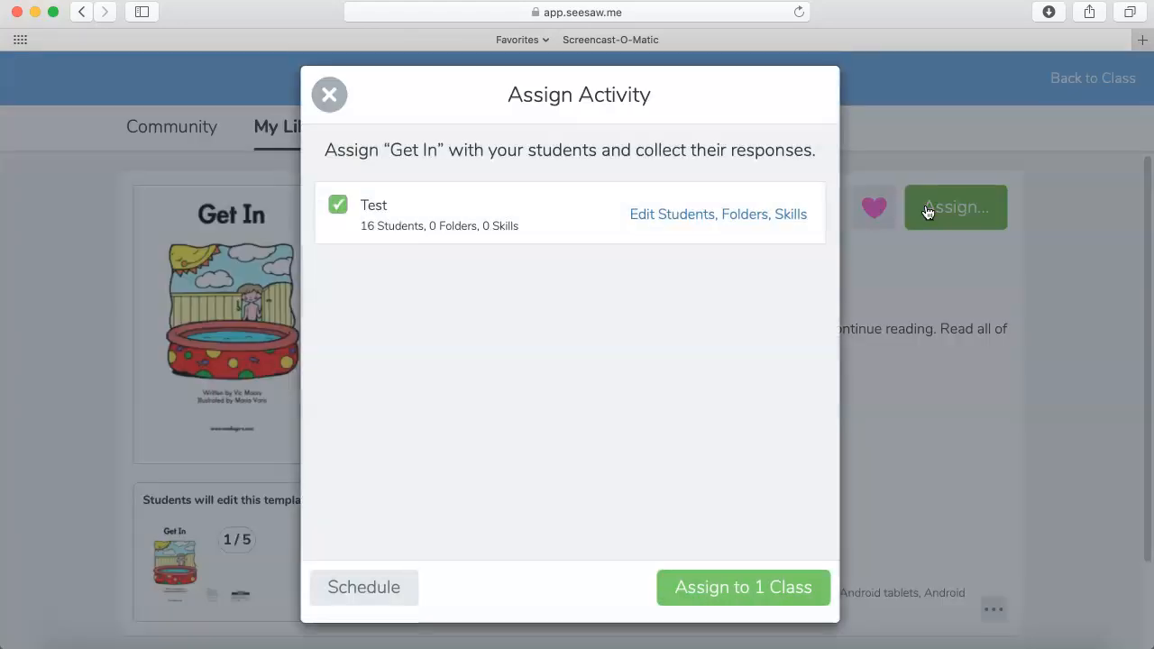
click(705, 229)
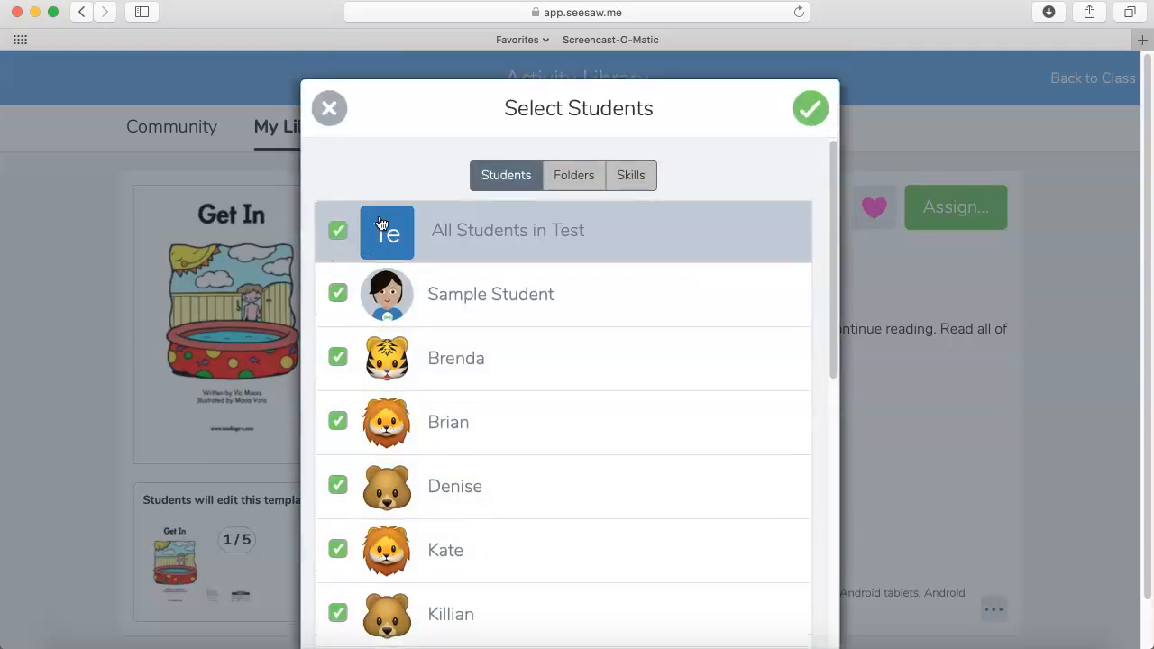
click(341, 239)
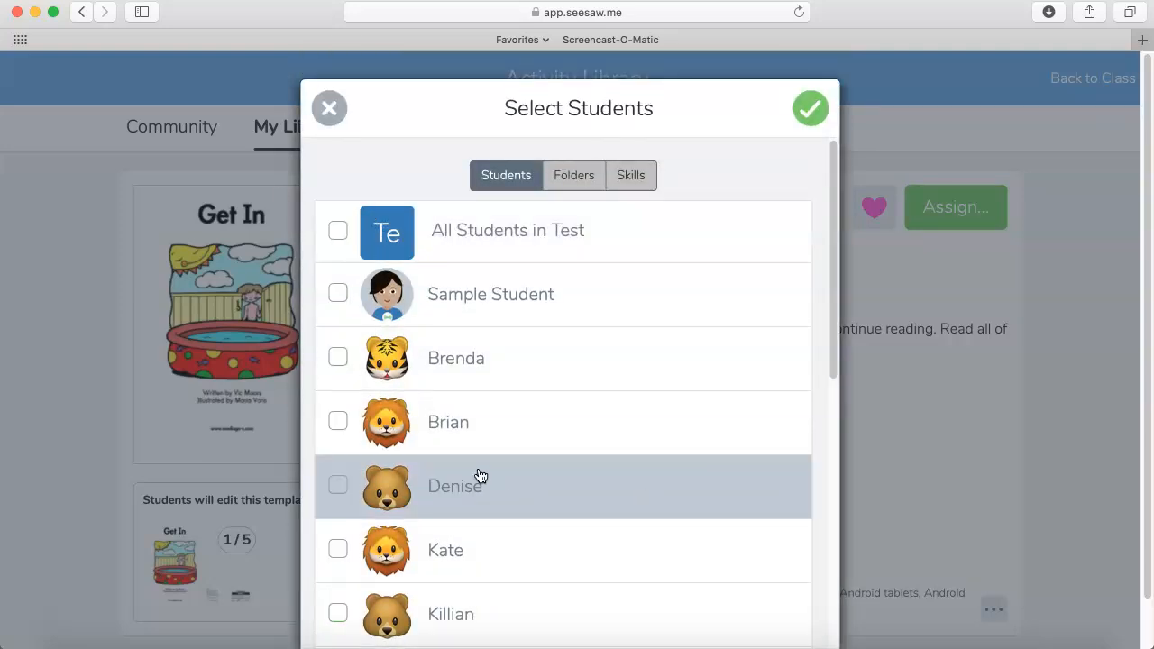
click(338, 423)
click(339, 557)
scroll(415, 532, down, 5)
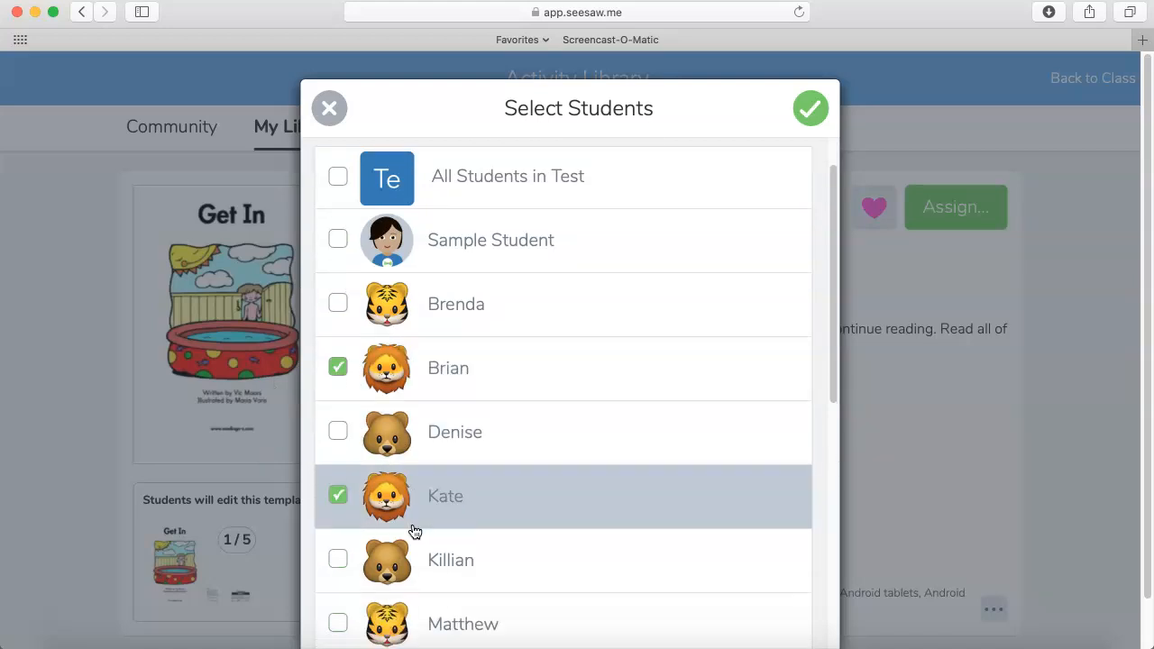
click(340, 505)
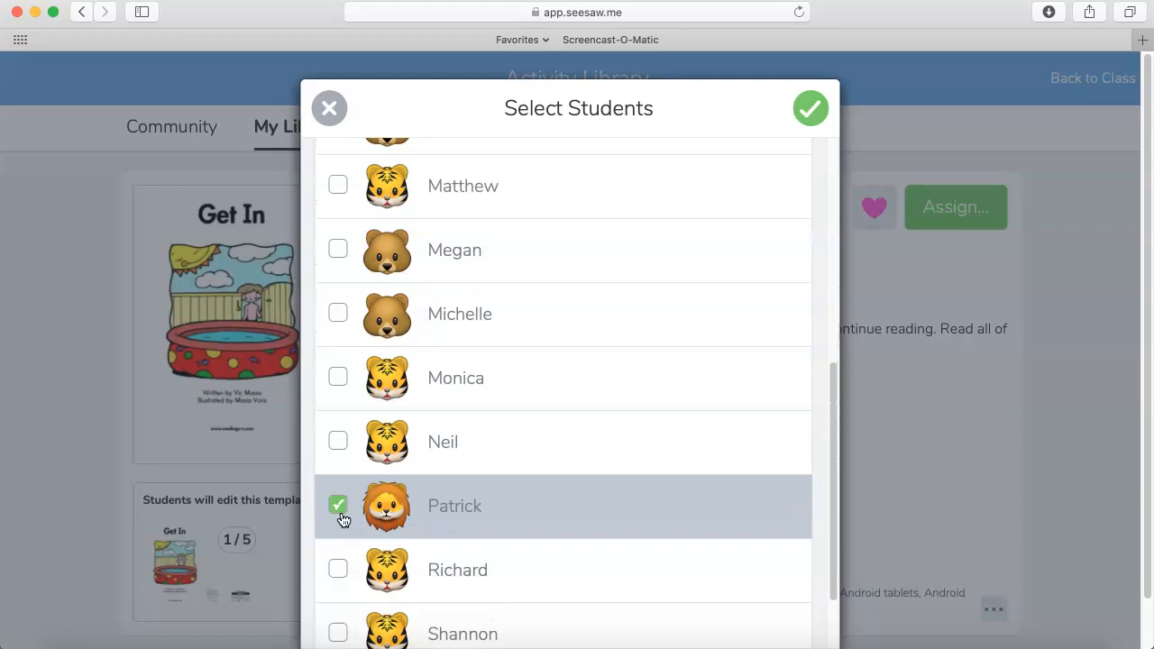
scroll(401, 519, down, 3)
scroll(401, 518, up, 10)
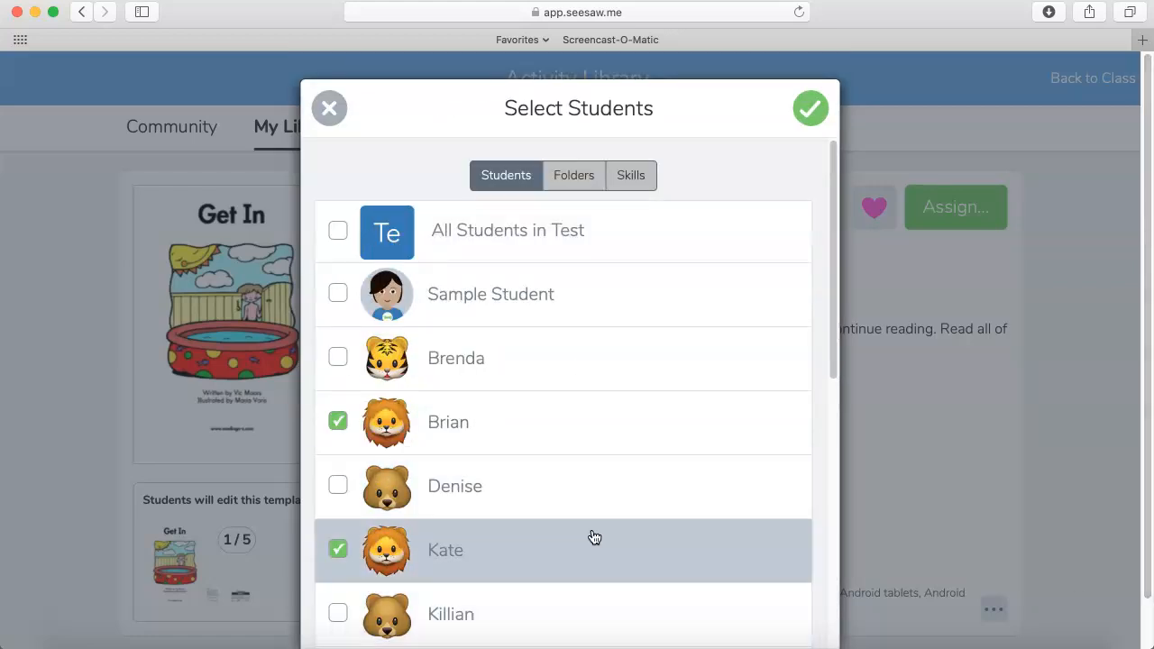
Step: File responses in the Lions folder, assign the activity to the one class, and view it in Test
click(572, 178)
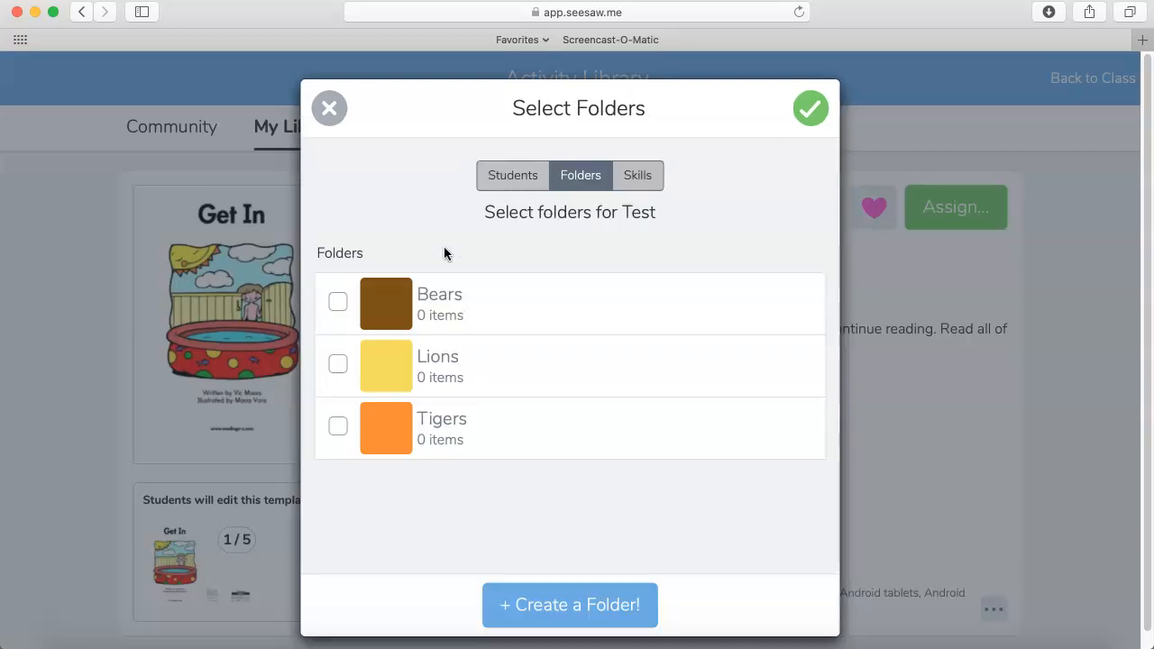
click(335, 364)
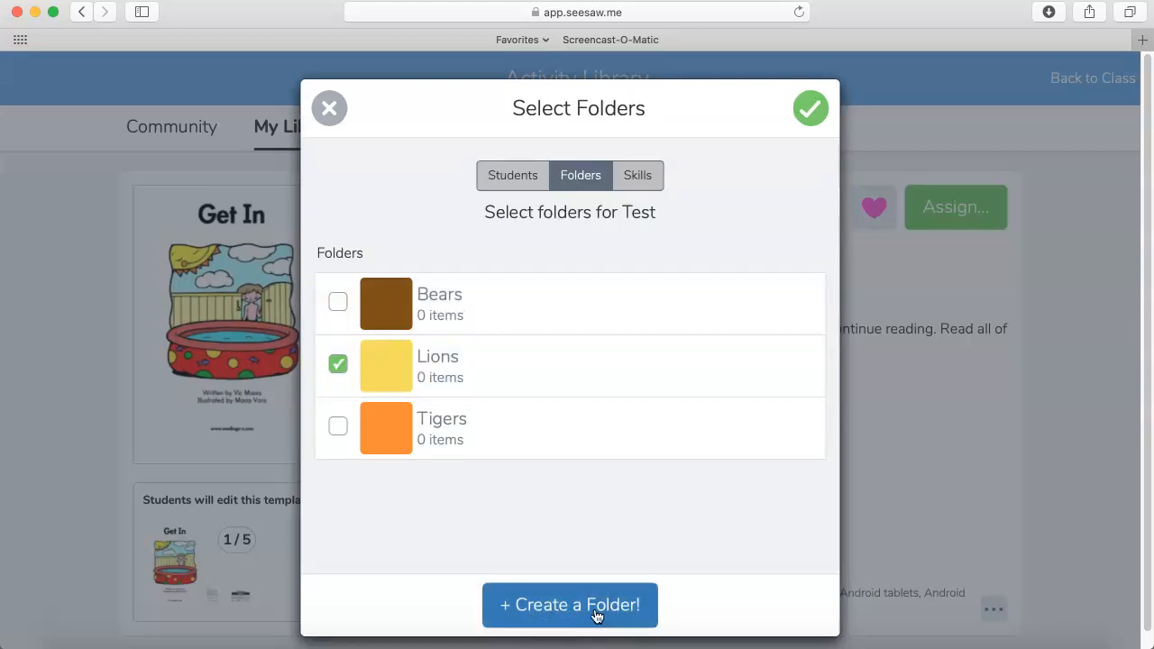
click(816, 125)
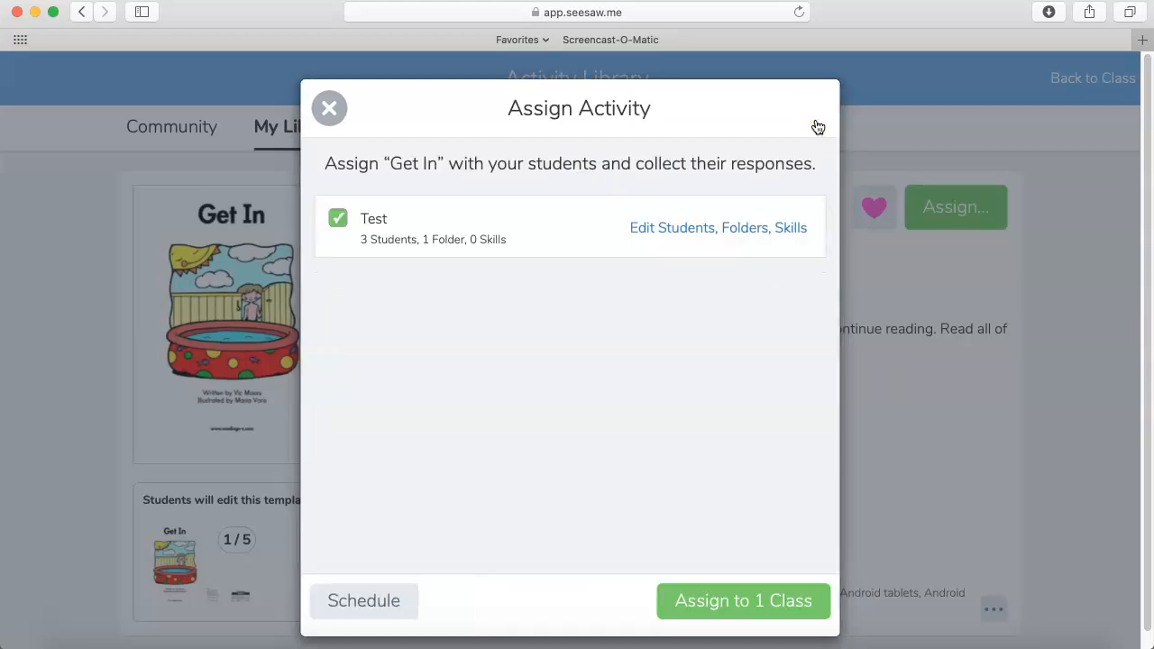
click(734, 605)
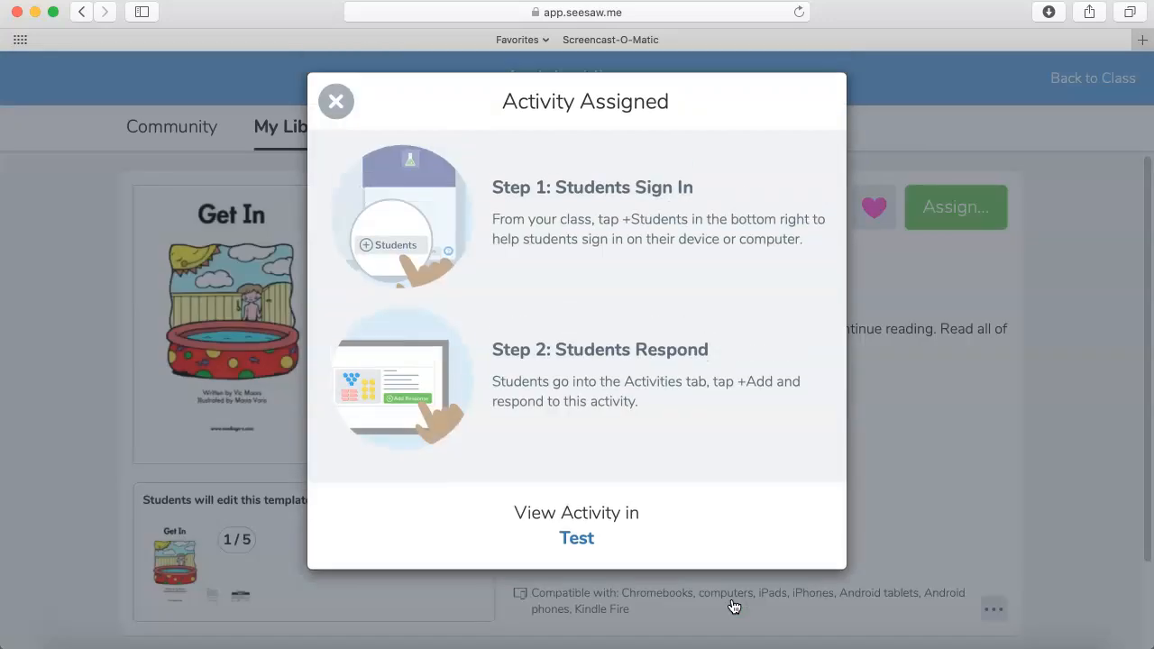
click(564, 547)
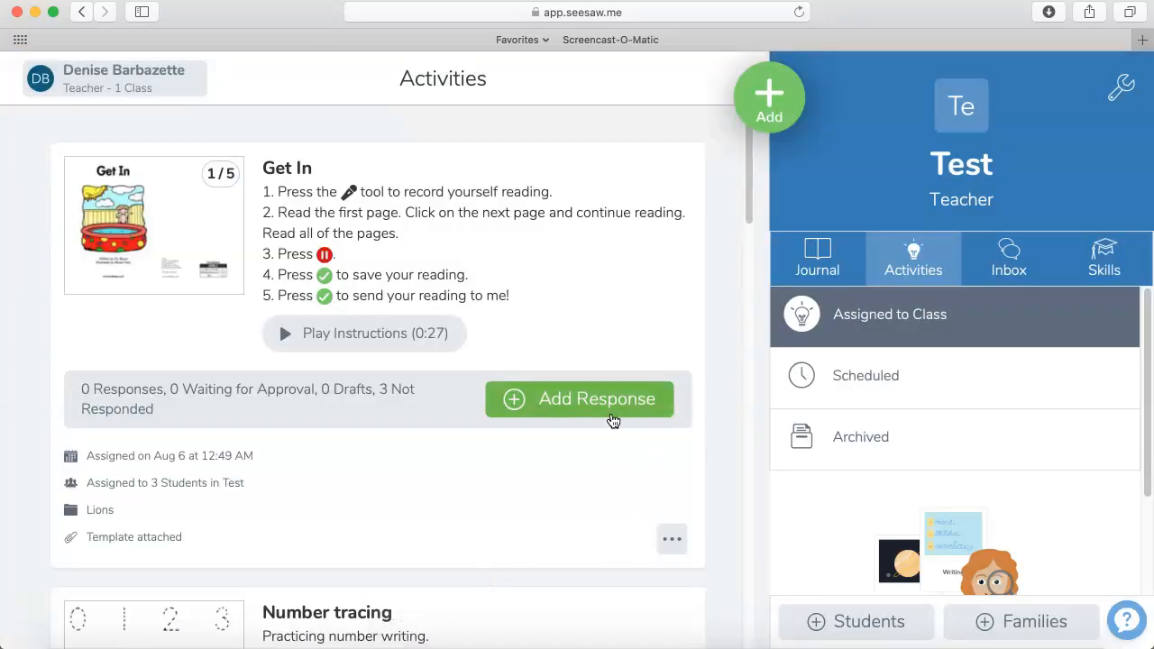
Step: Add a Get In response for the first lion student, going through the book's pages before submitting it
click(613, 418)
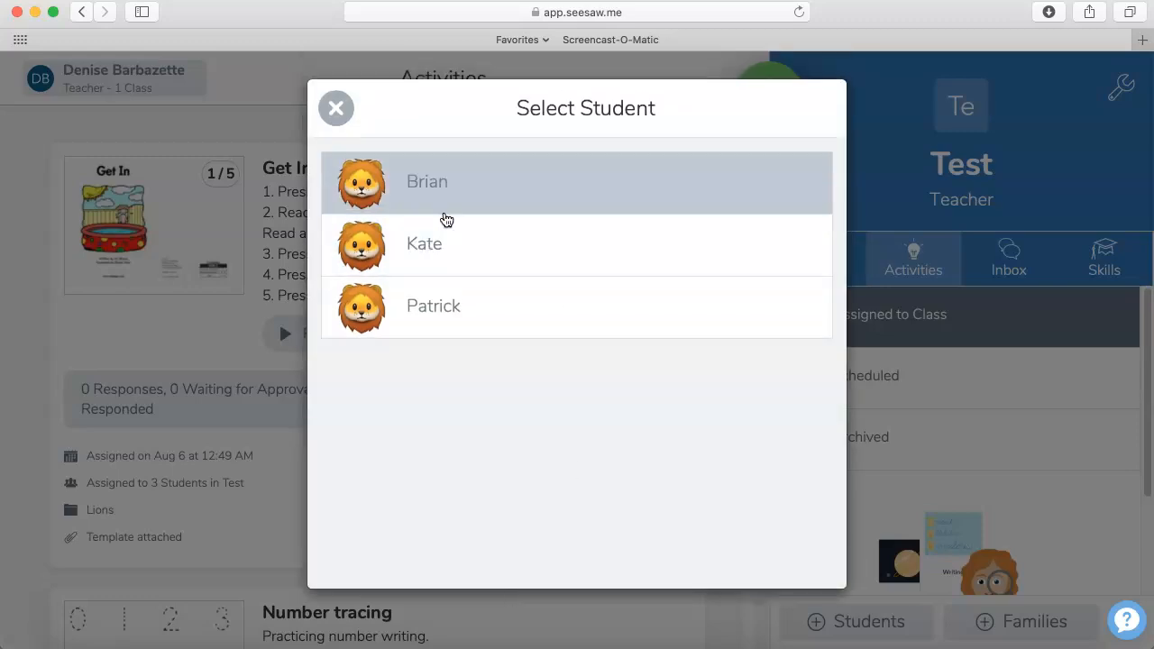
click(443, 189)
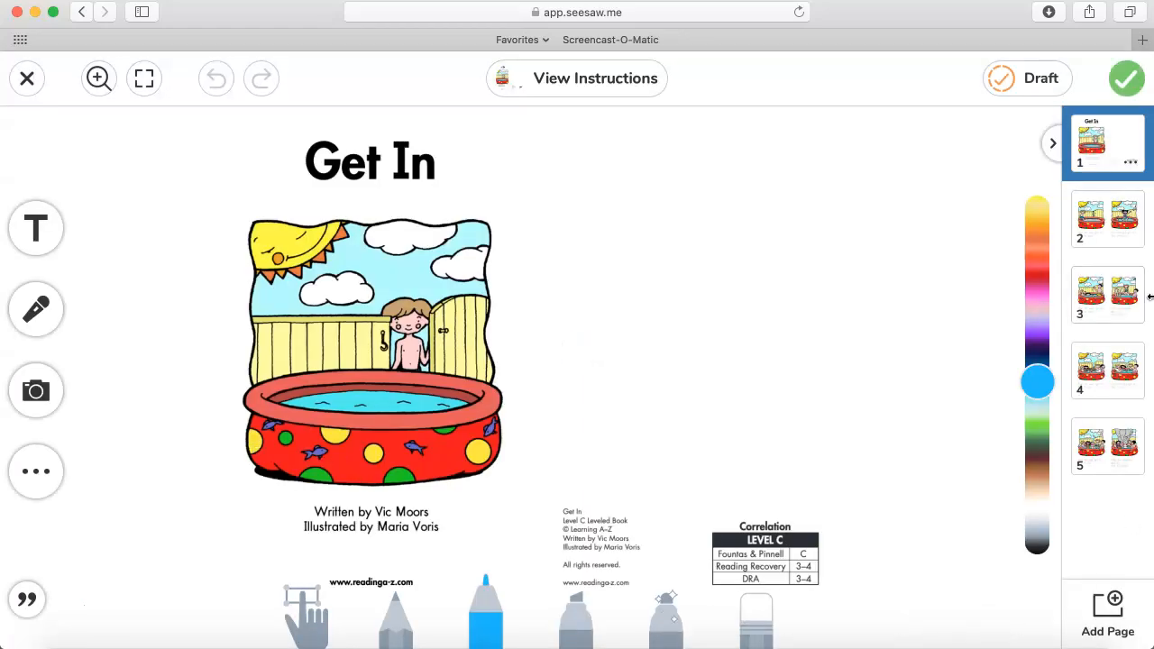
click(1107, 225)
click(1121, 310)
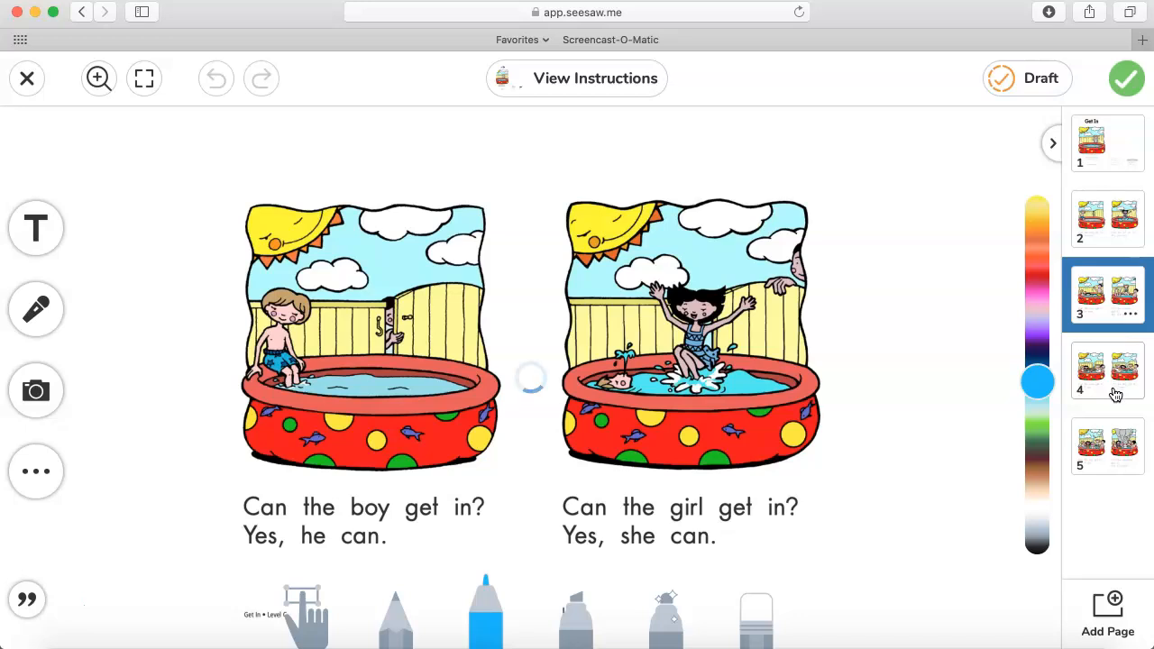
click(1118, 384)
click(1125, 449)
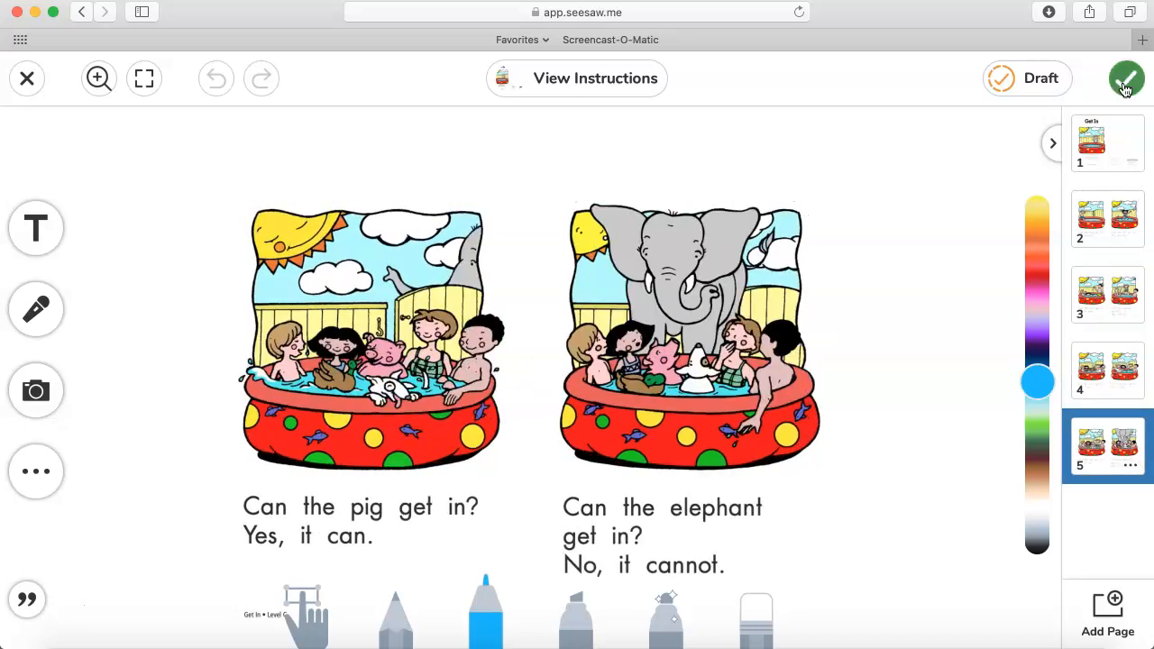
click(1126, 78)
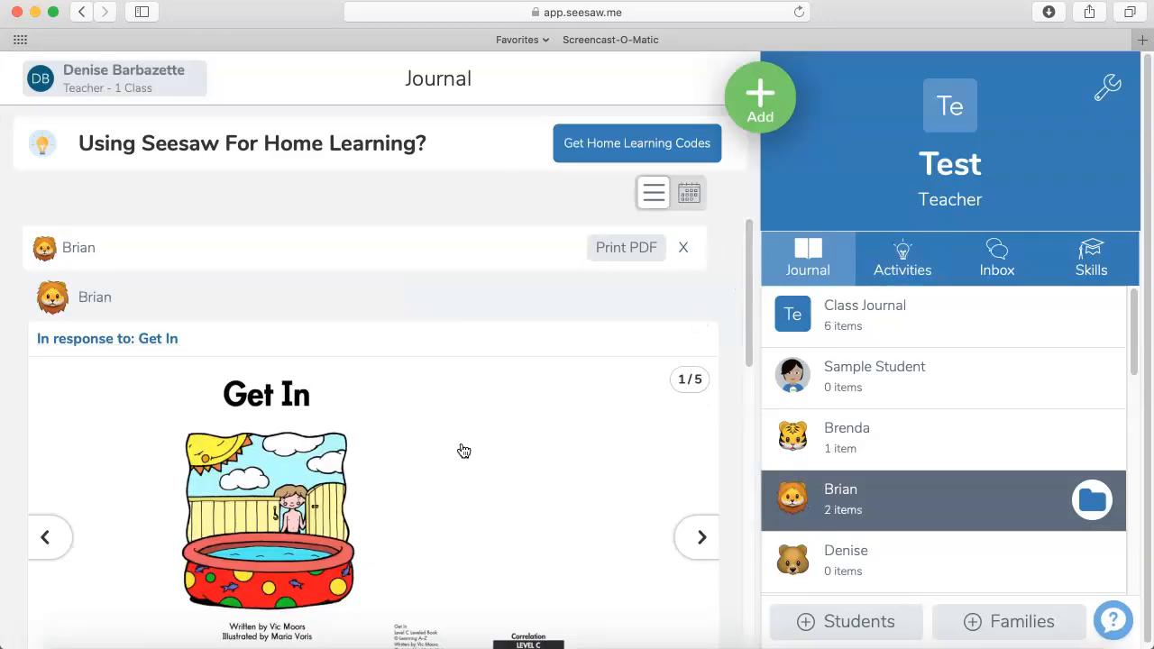
Step: Return to the class activities and submit a Get In response for the second lion student
click(913, 265)
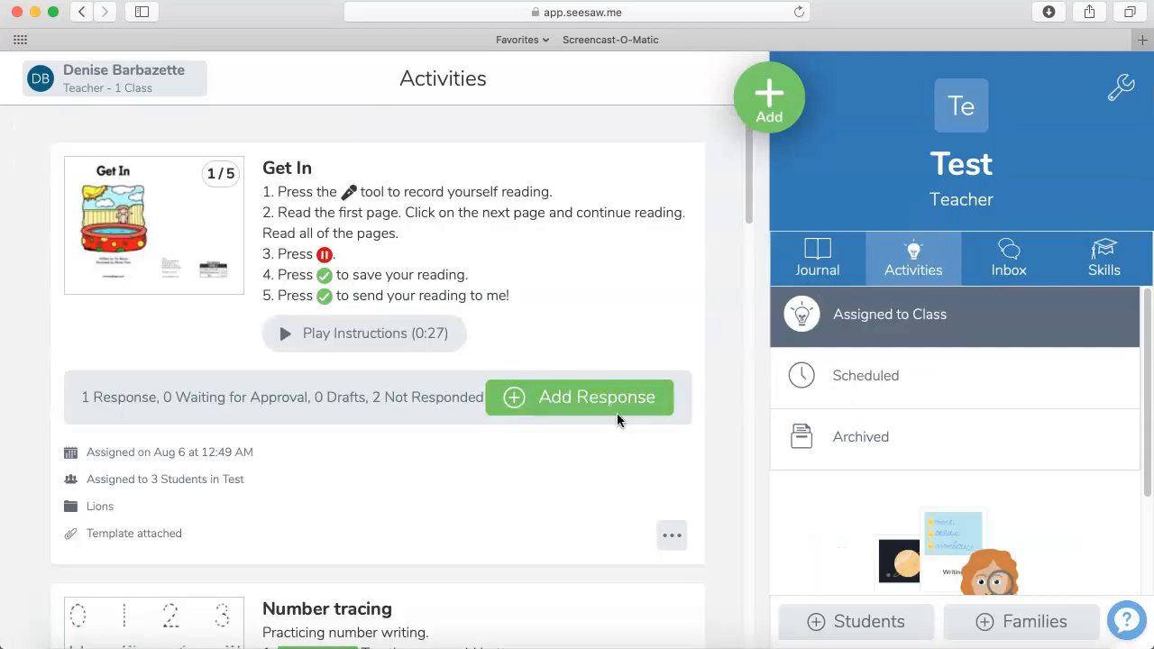
click(618, 415)
click(447, 246)
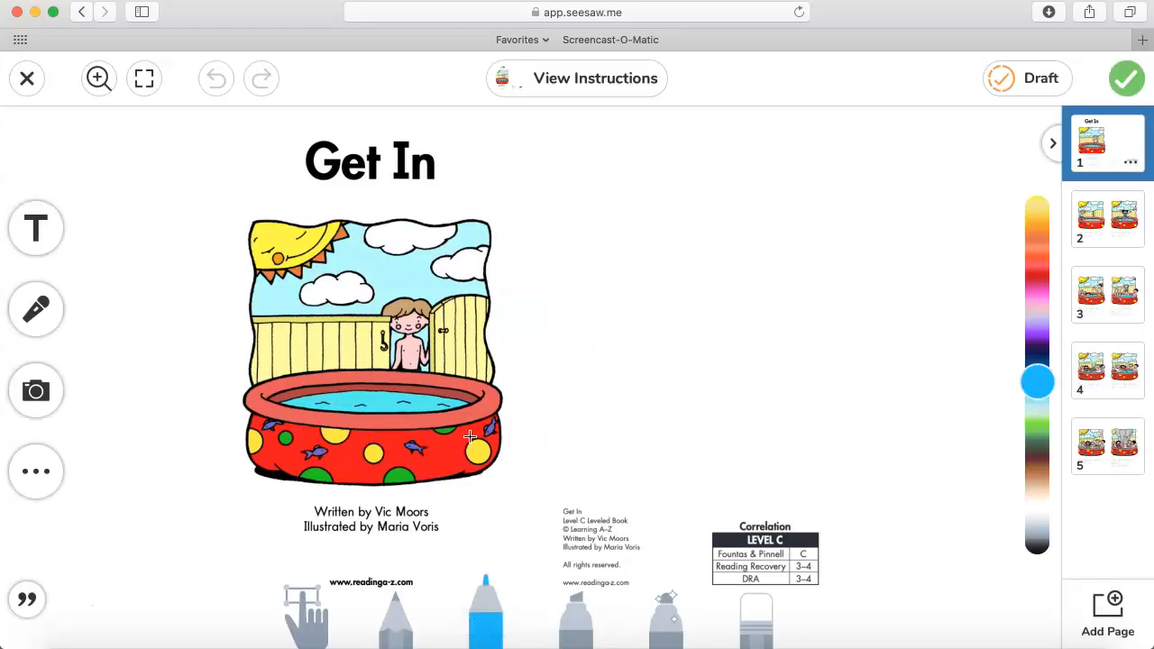
click(1127, 79)
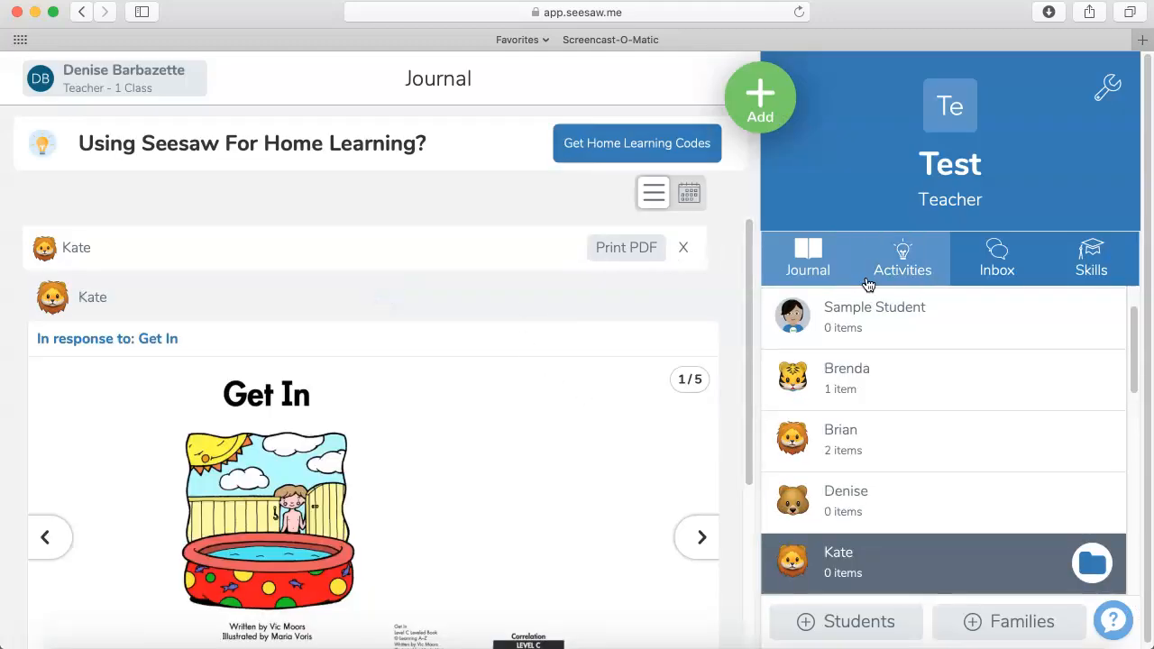
Step: Filter the class journal by the Lions folder and review the Get In responses and their folder labels
click(806, 270)
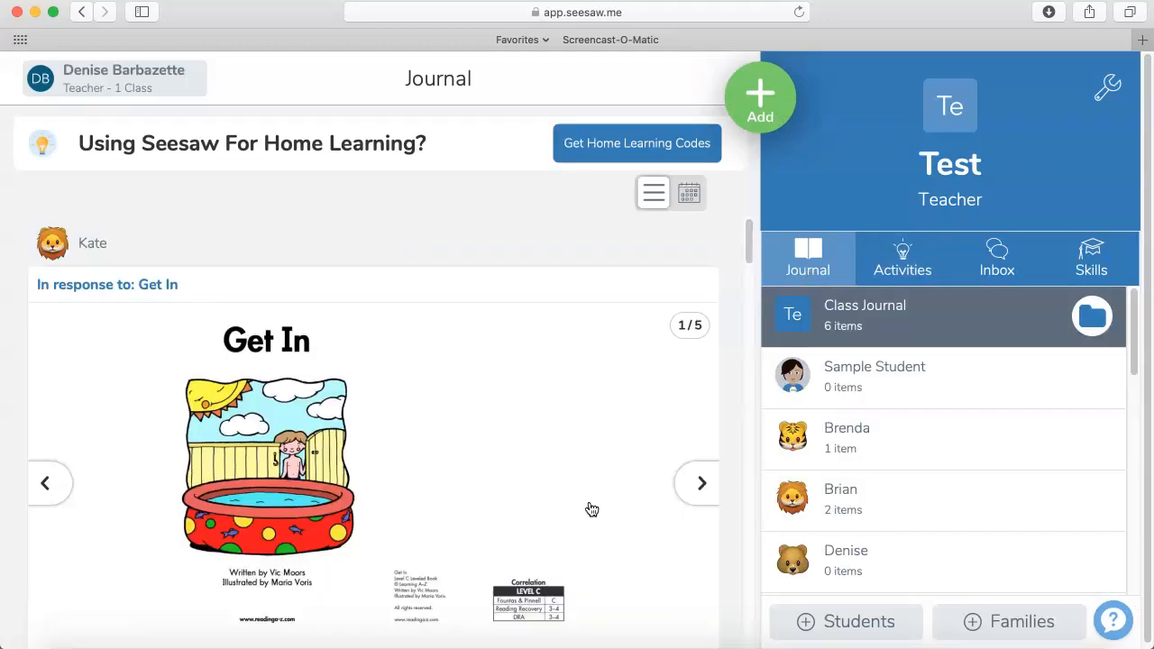
click(1089, 313)
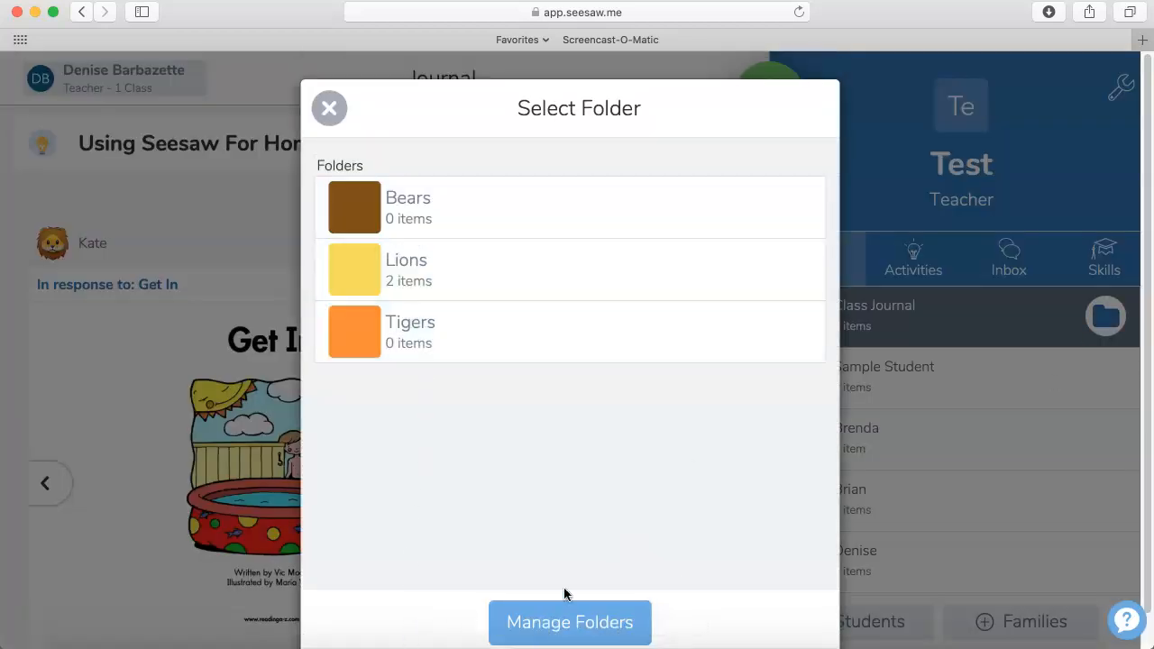
click(435, 272)
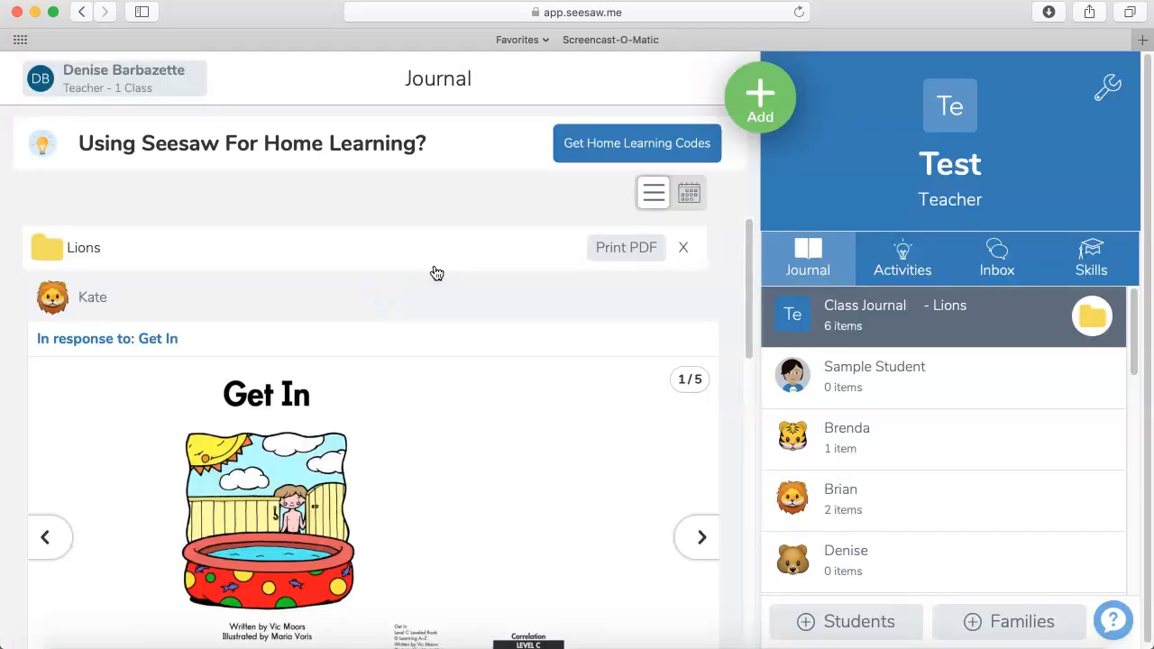
scroll(365, 523, down, 2)
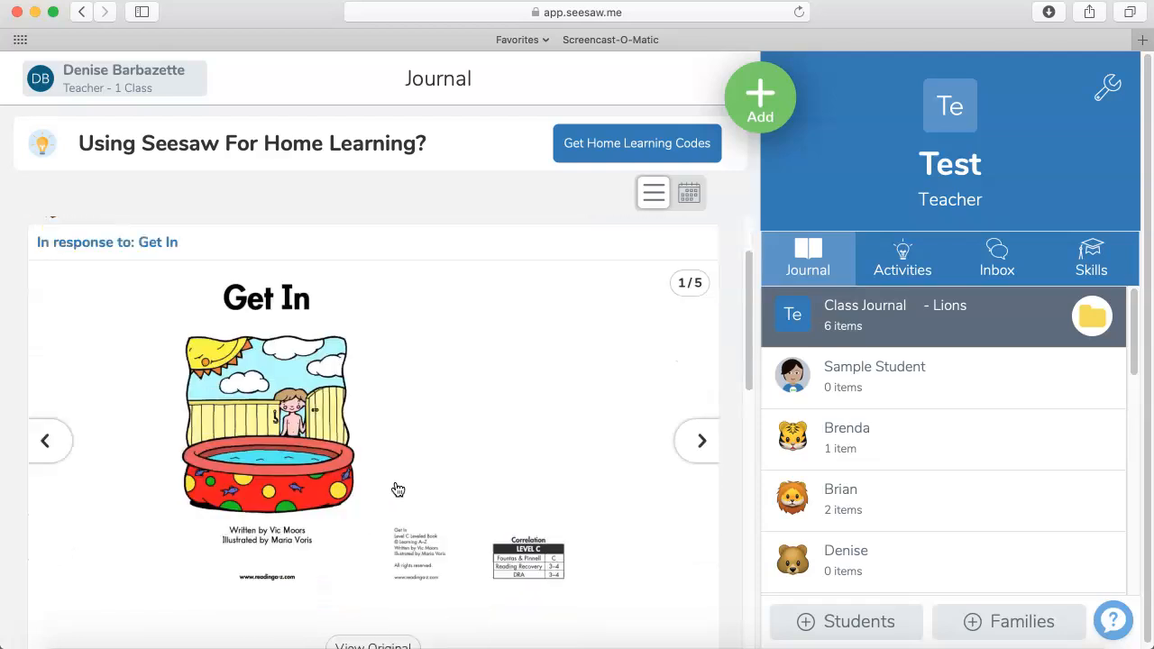
click(343, 411)
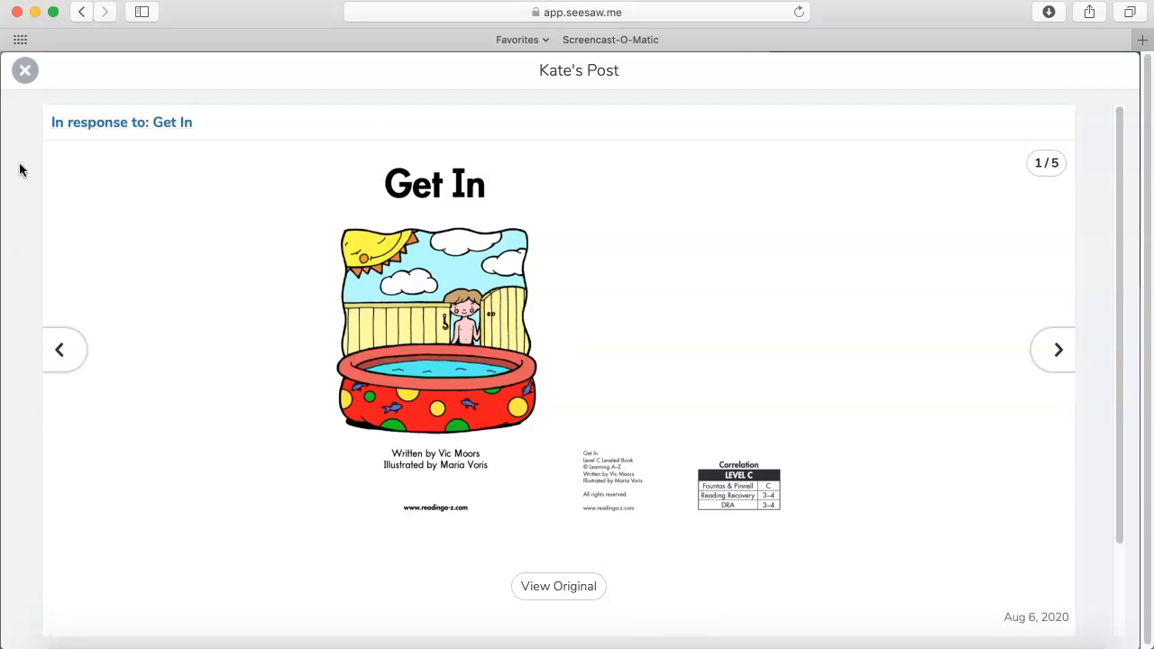
click(24, 70)
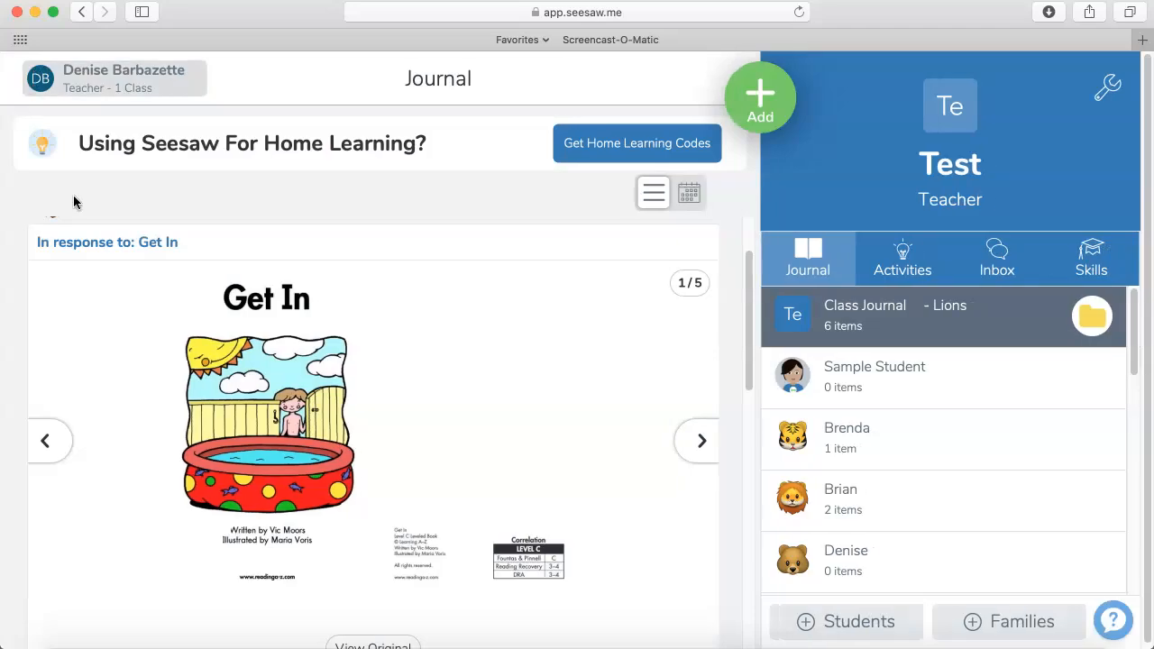
scroll(352, 459, down, 5)
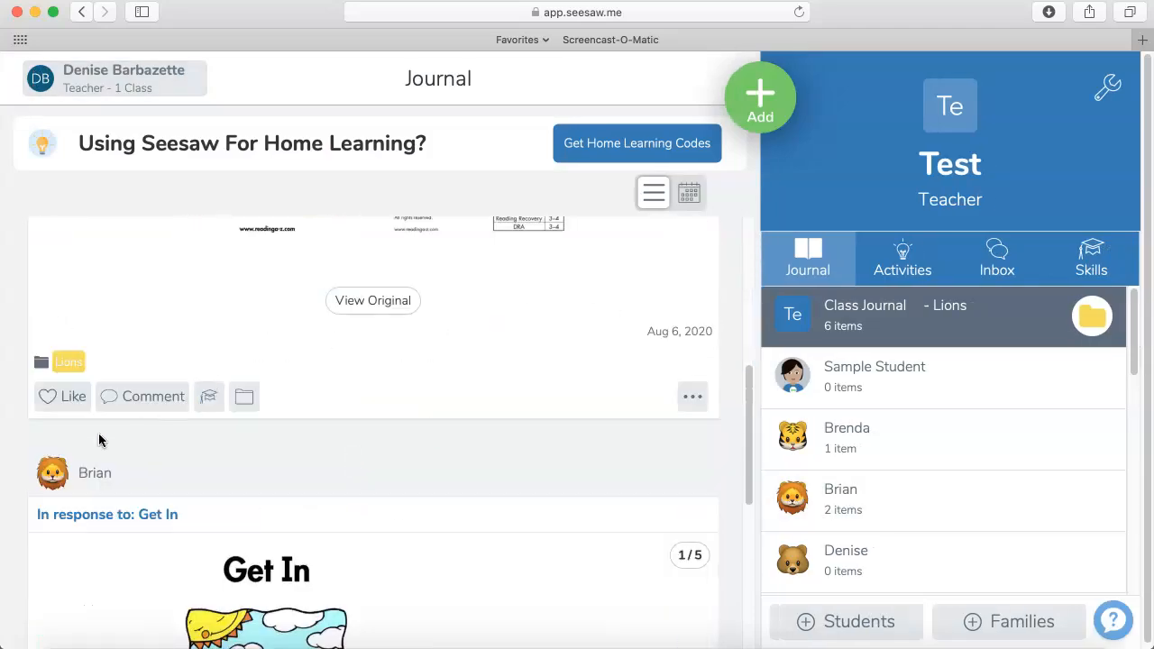
scroll(385, 482, down, 4)
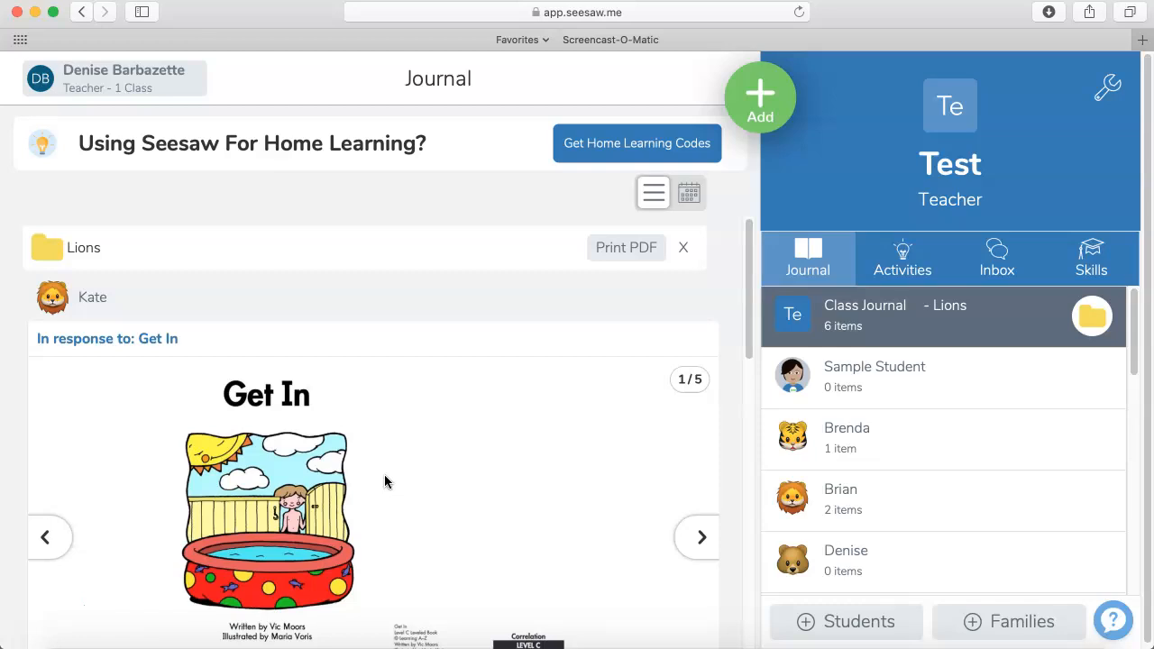
Step: Open the second lion student's own journal and check the folder label on the Get In response
scroll(924, 512, down, 1)
scroll(923, 512, down, 2)
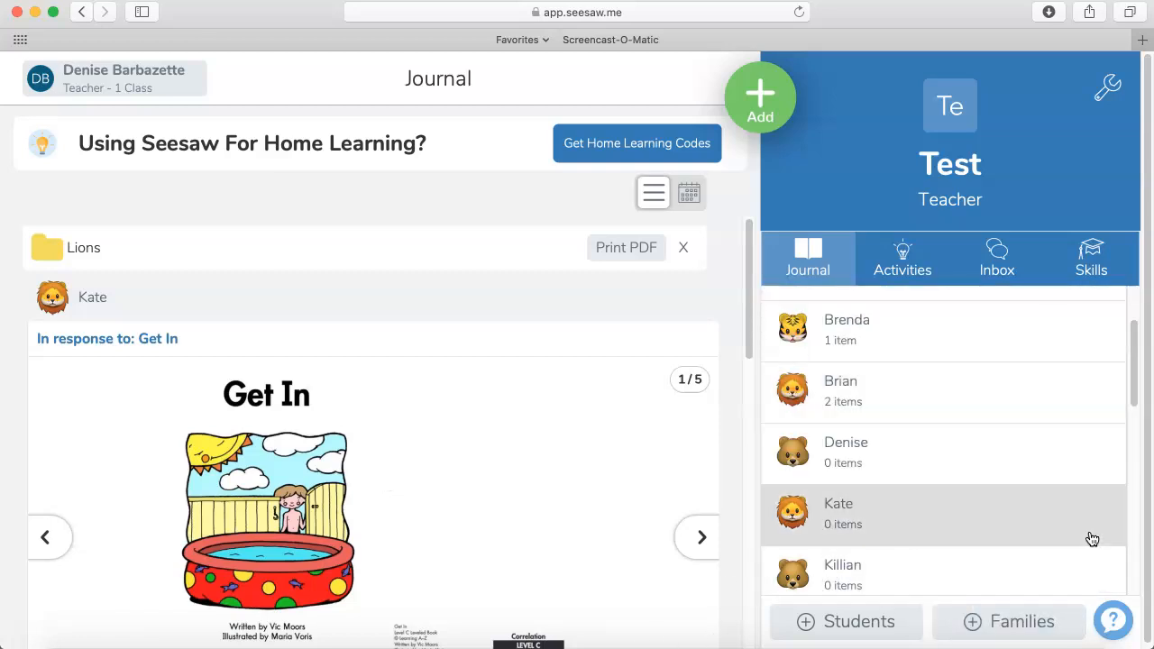
click(828, 525)
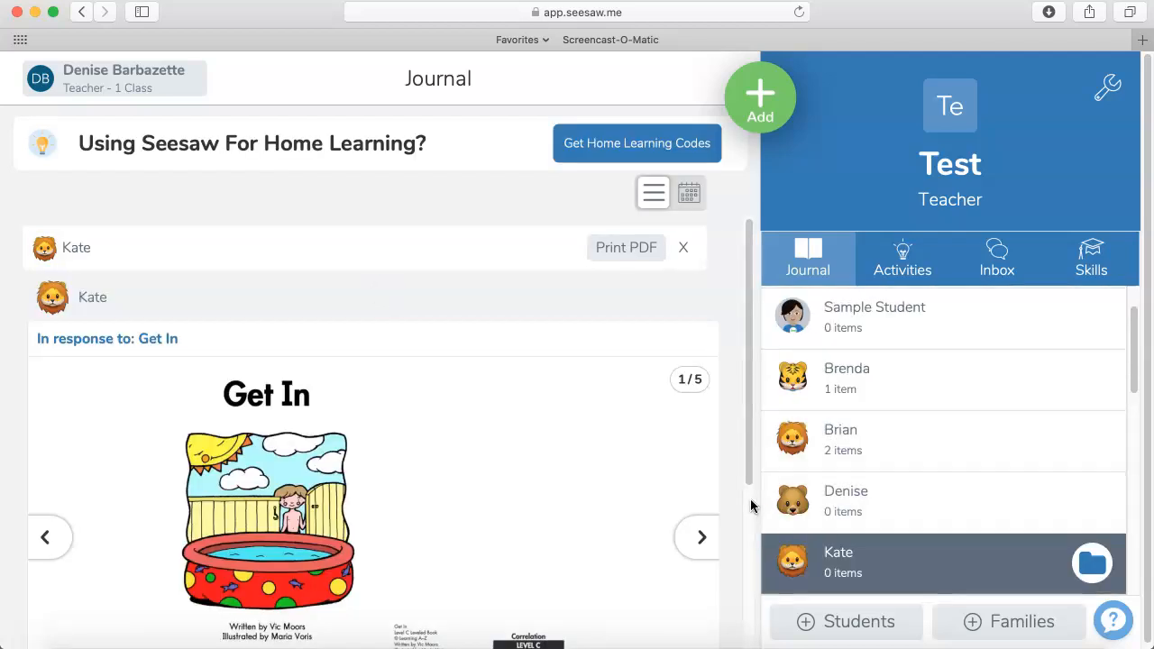
scroll(496, 522, down, 5)
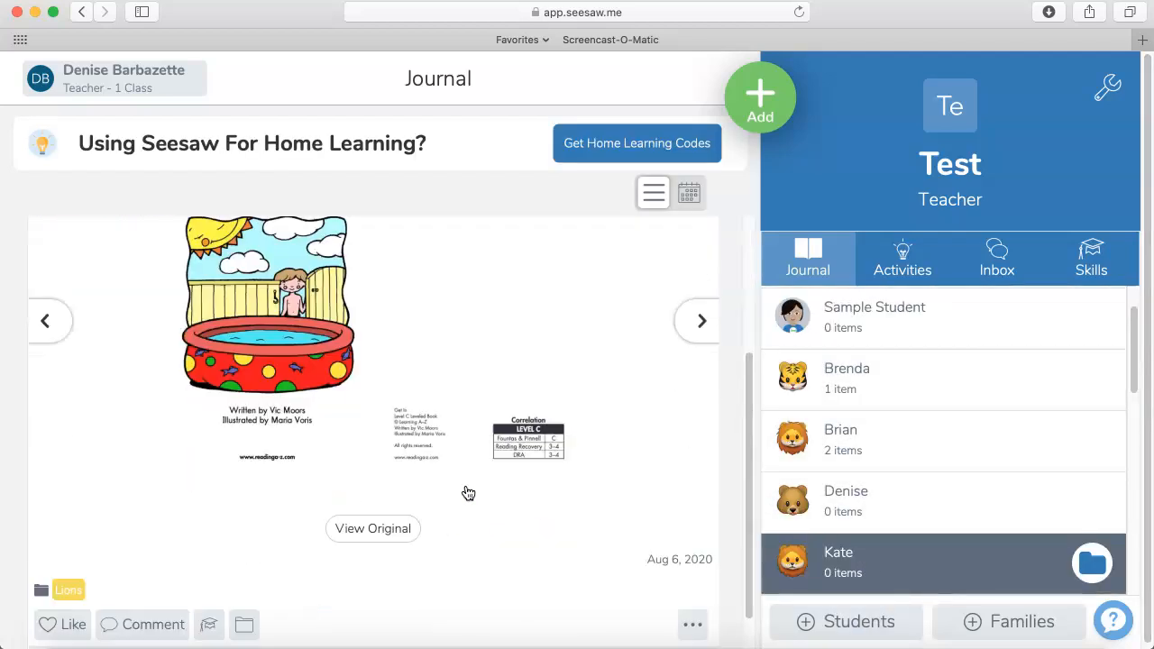